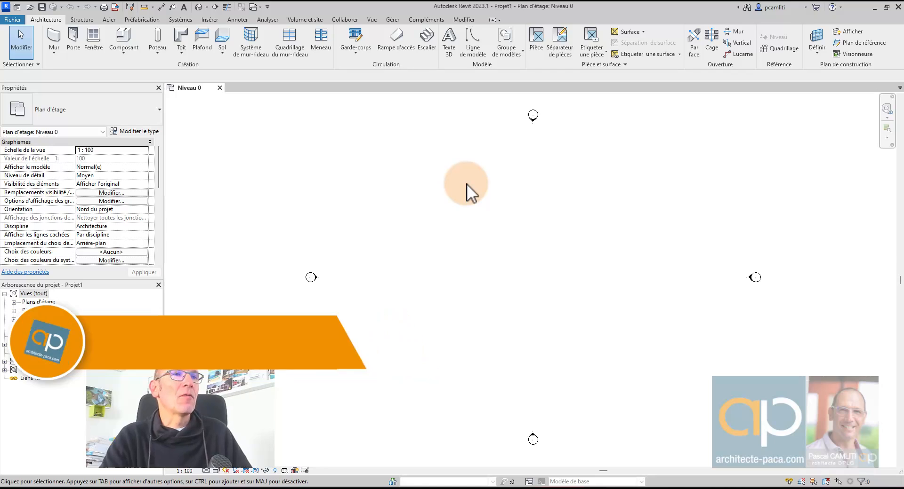
- Open the Plan Masse floor plan under Plans d'étage, then bring up the TopoExport page in Chrome
left_click(468, 184)
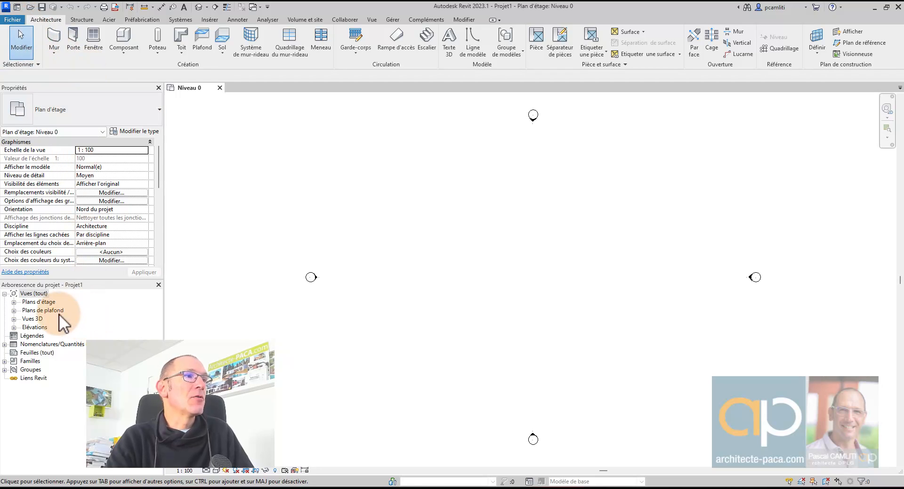
double_click(35, 302)
double_click(50, 336)
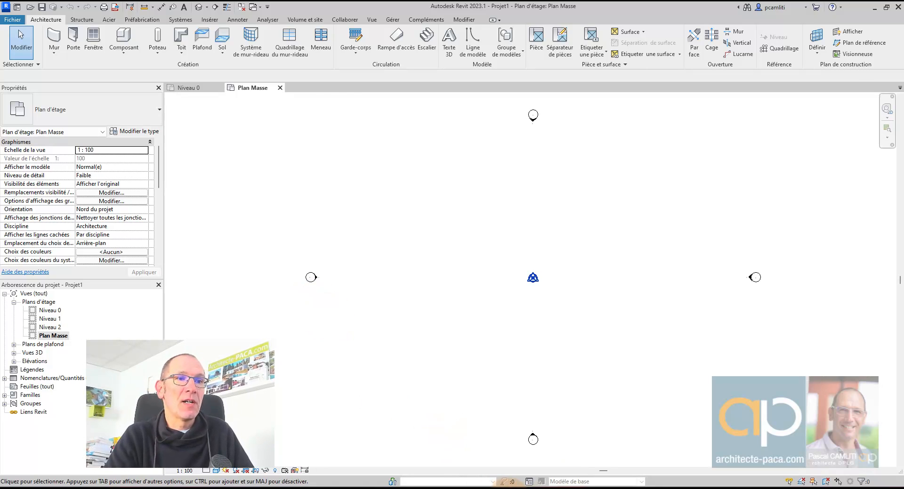
left_click(510, 486)
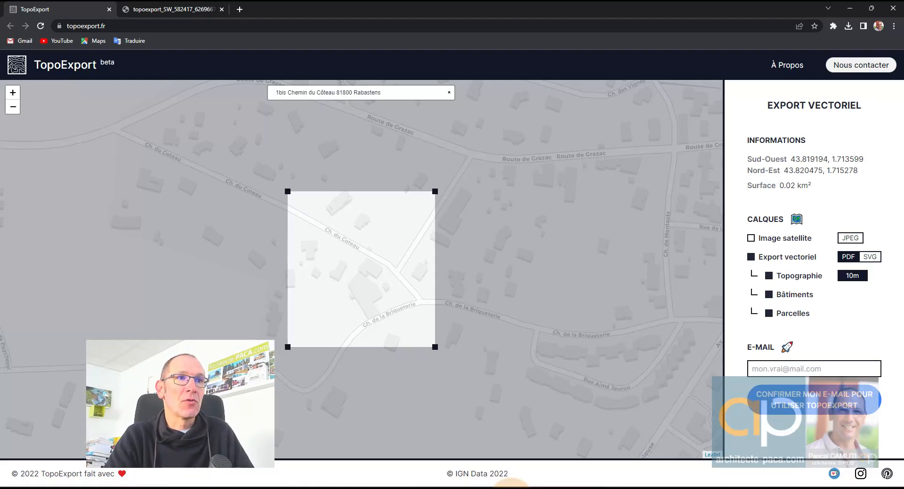
- Enlarge the TopoExport export area to 0.04 km² and recentre it on the map
left_click(111, 26)
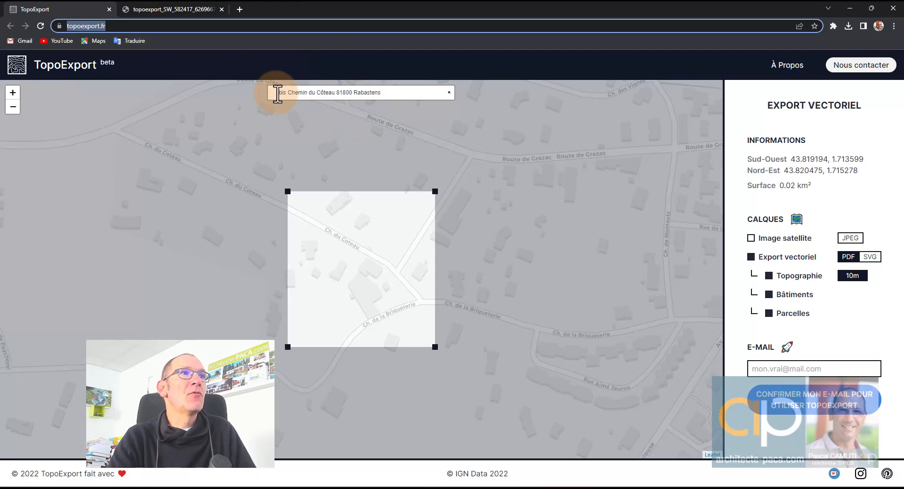
left_click_drag(275, 92, 377, 92)
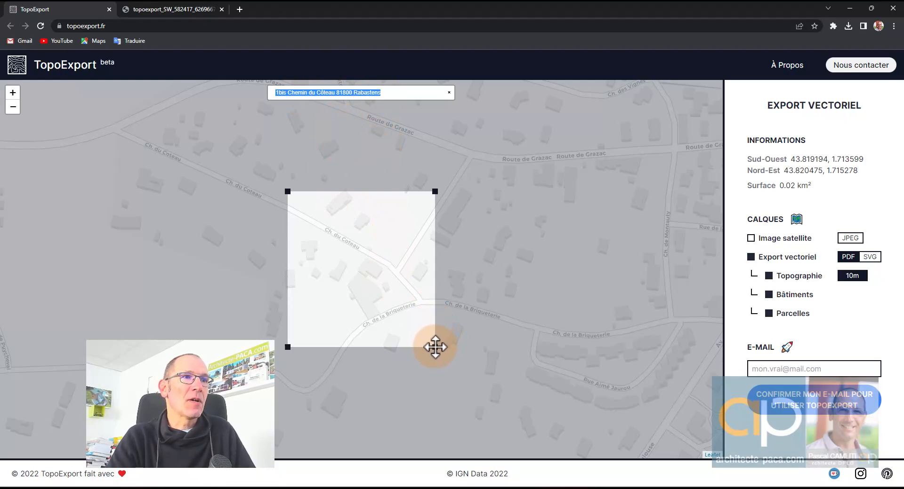
left_click_drag(435, 348, 468, 381)
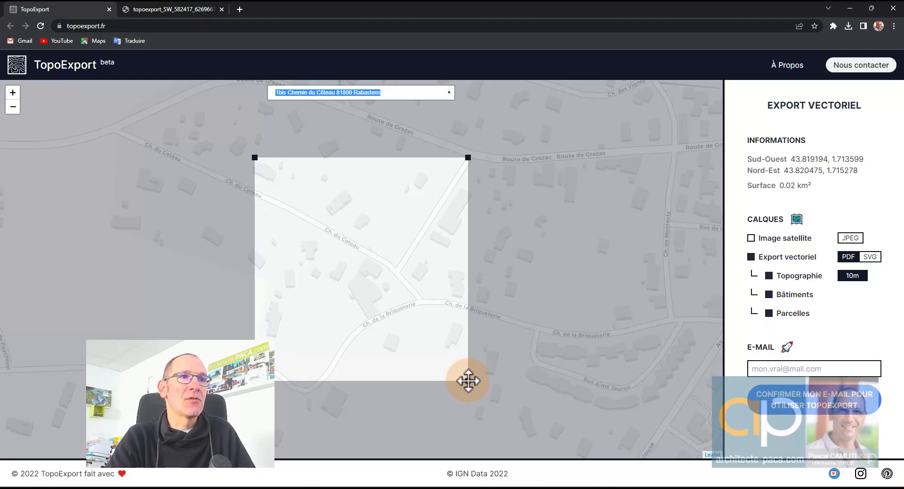
left_click_drag(384, 269, 384, 231)
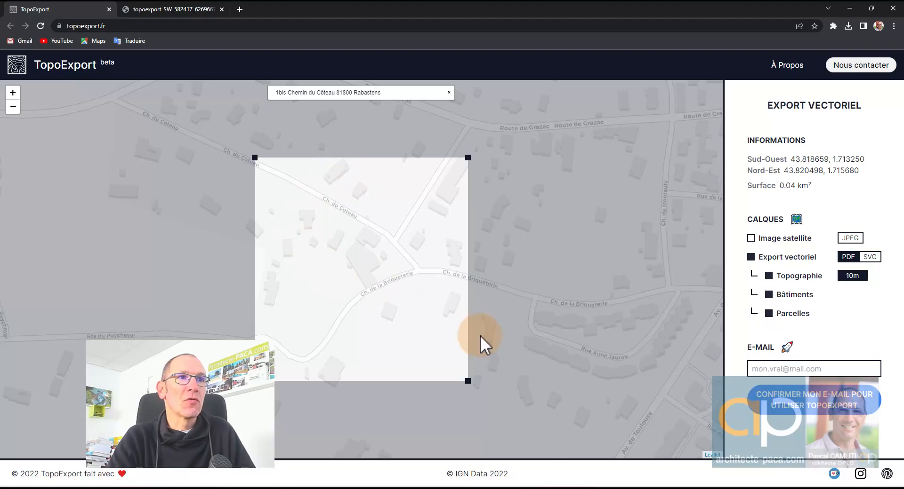
- Include the Image satellite layer and submit your e-mail address to receive a login link
left_click(751, 238)
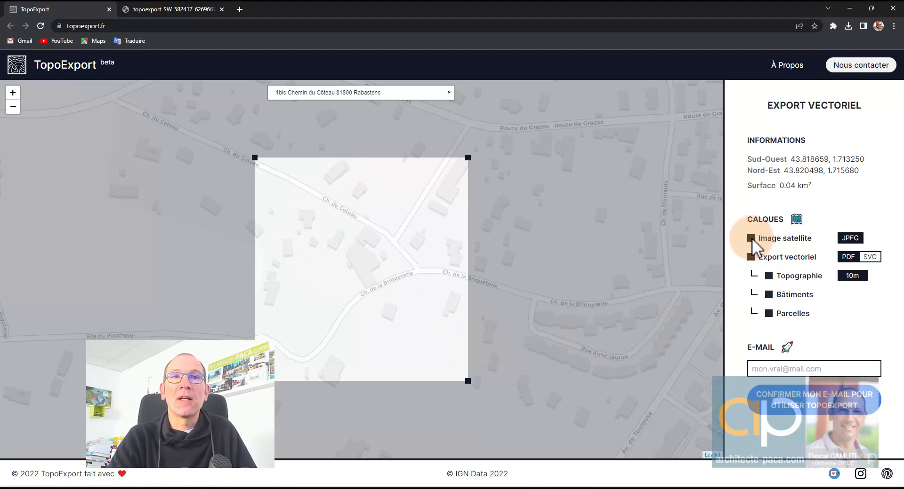
left_click(772, 369)
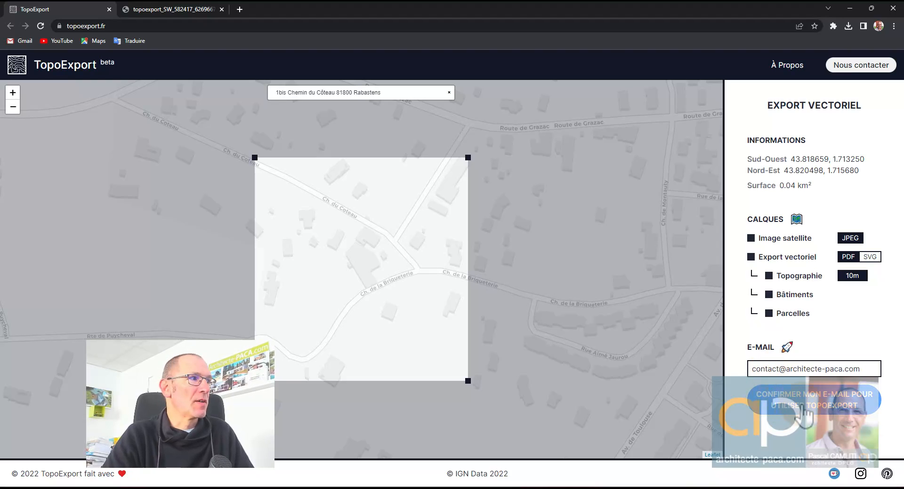
left_click(804, 415)
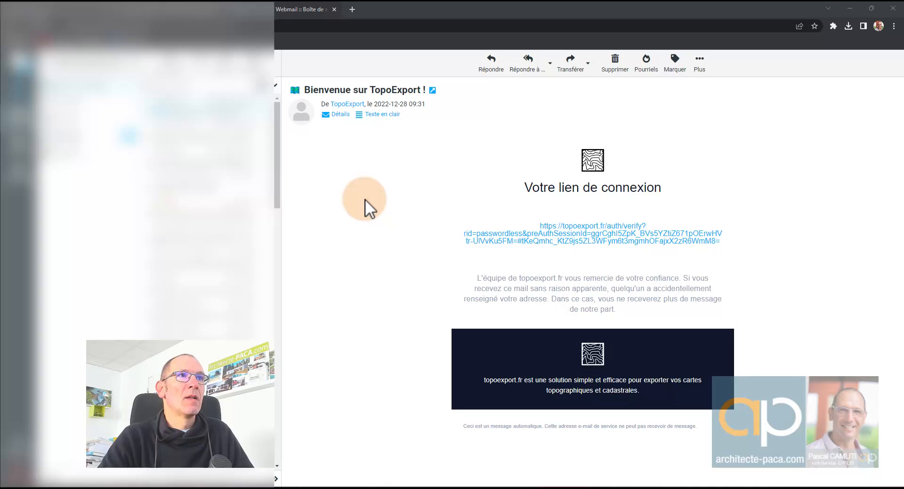
- Open the 'Bienvenue sur TopoExport' message and follow its login link
left_click(366, 199)
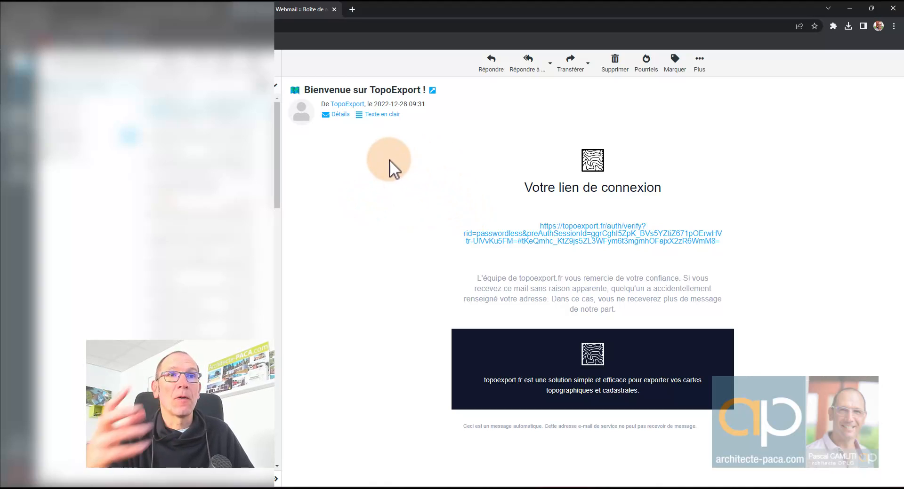
left_click(596, 238)
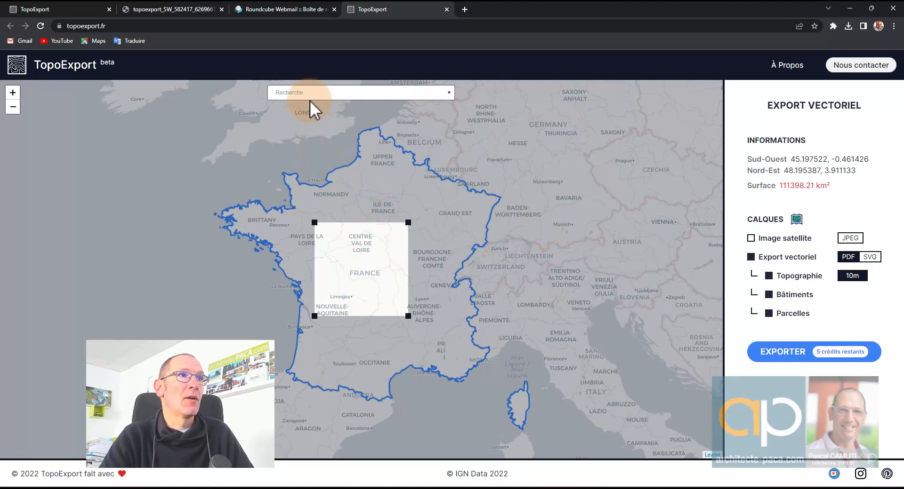
- Search the TopoExport map for the pasted site address
left_click(294, 92)
key("Return")
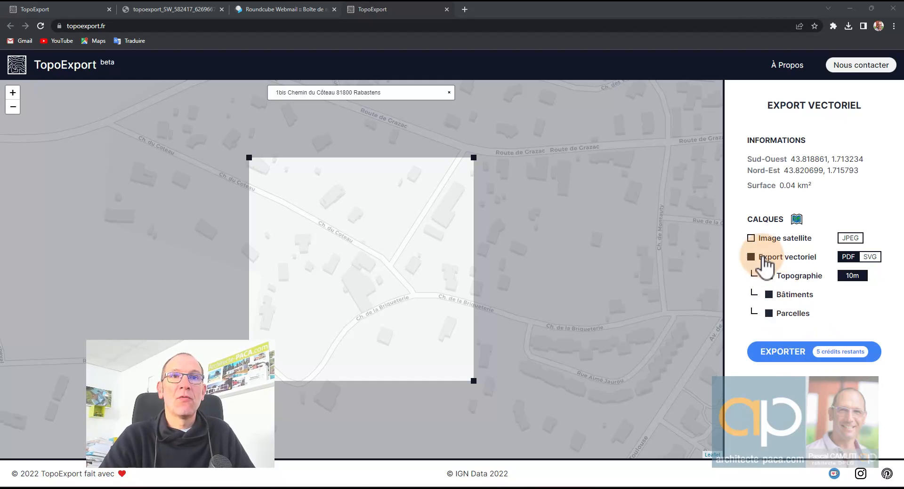
- Export the area with Image satellite included and open the downloaded topoexport.zip
left_click(750, 238)
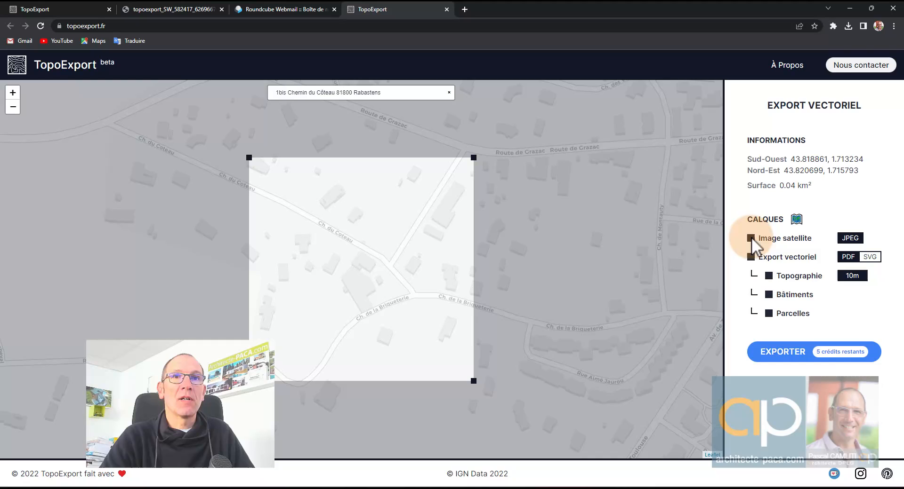
left_click(798, 355)
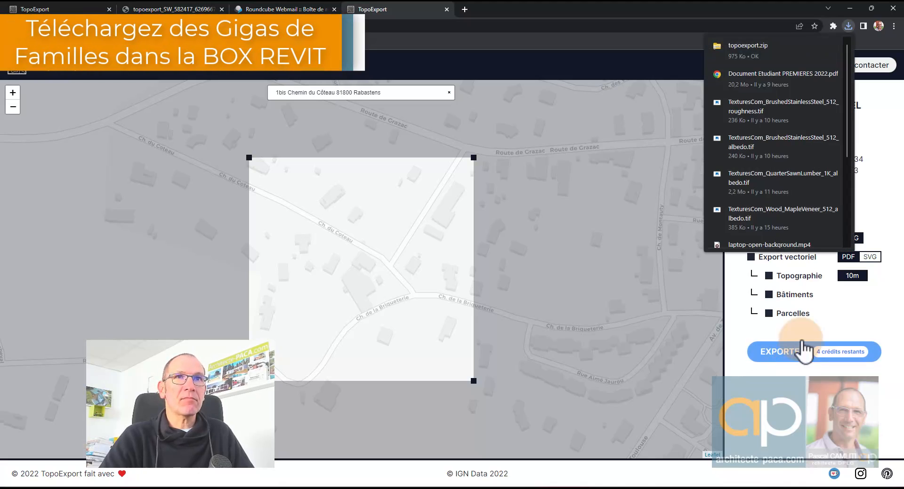
left_click(772, 54)
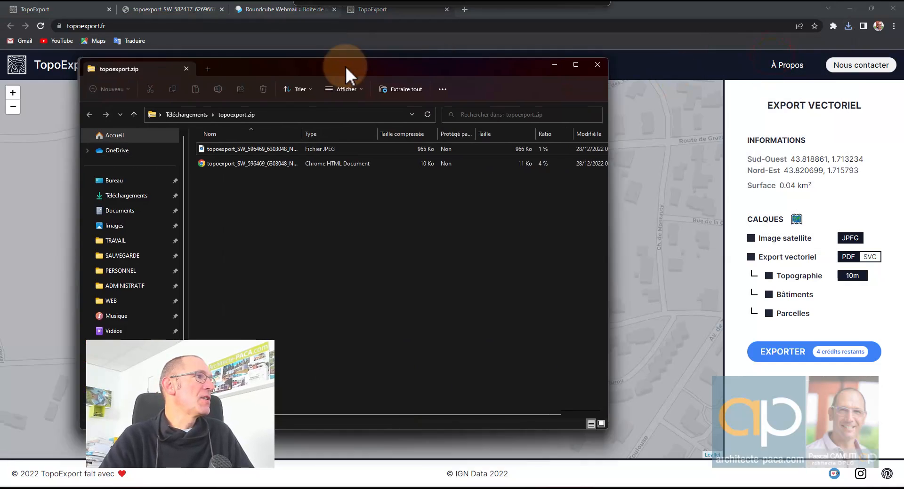
- Widen the Nom column to show the full JPEG and PDF names, then move the window off screen
left_click_drag(346, 66, 377, 61)
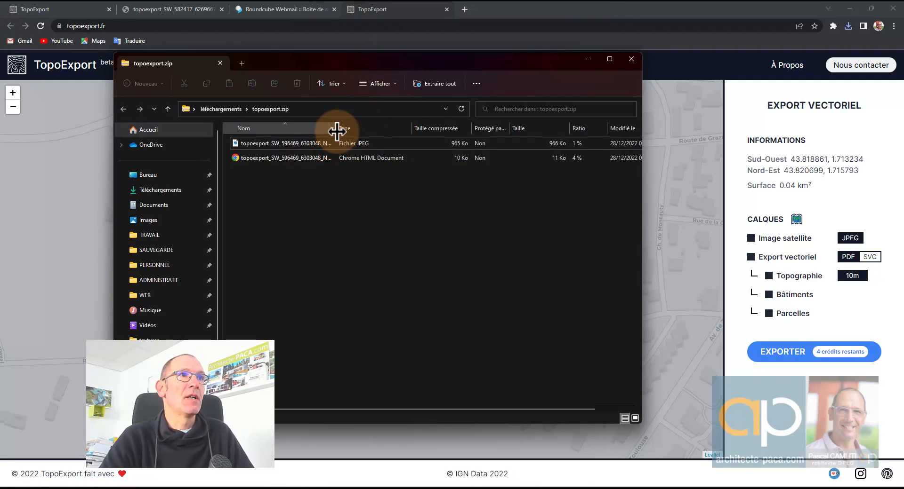
left_click_drag(337, 130, 427, 128)
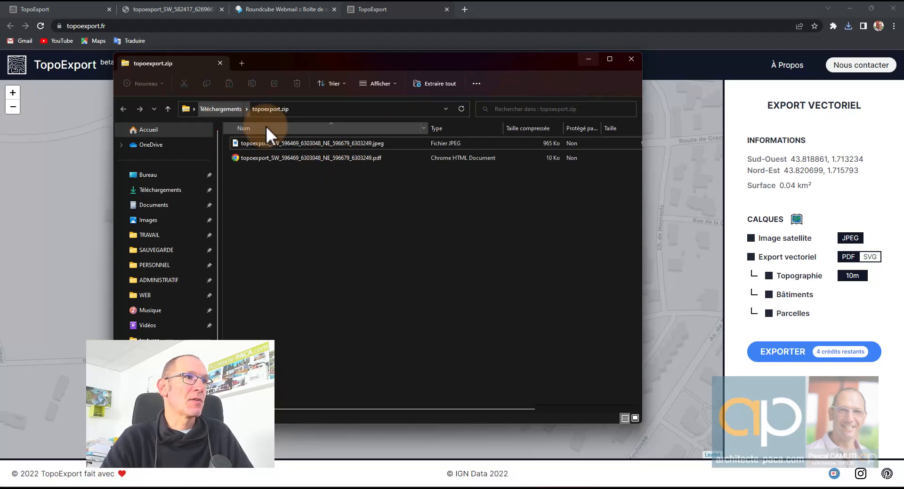
left_click_drag(543, 59, 0, 77)
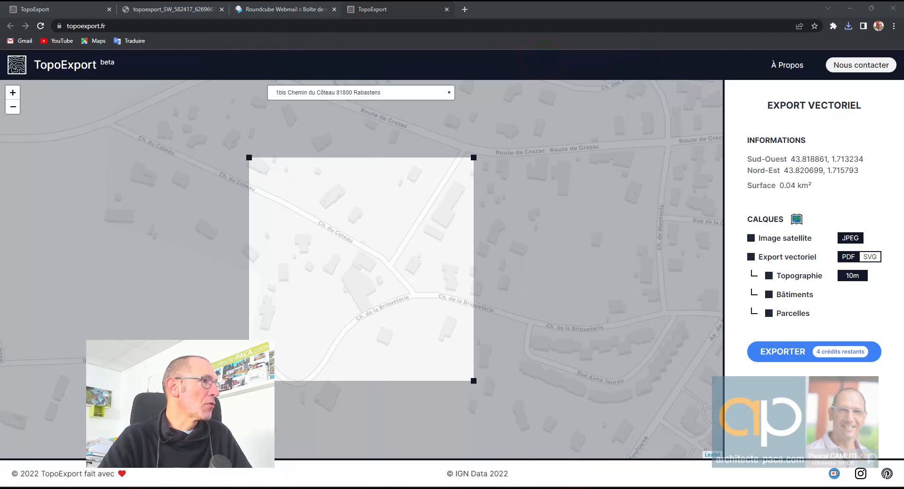
- Back in Revit, start Lier un PDF from Insérer and browse Disque local (C:) for the topoexport PDF
key("alt+Tab")
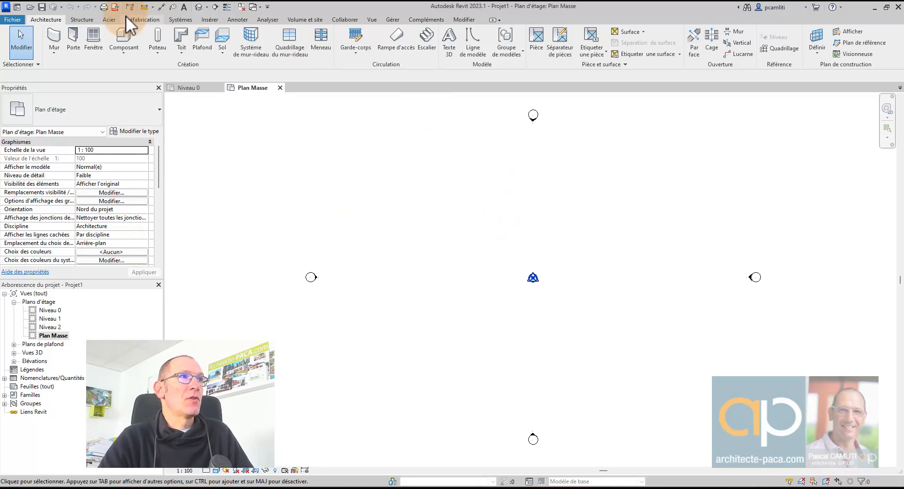
left_click(207, 19)
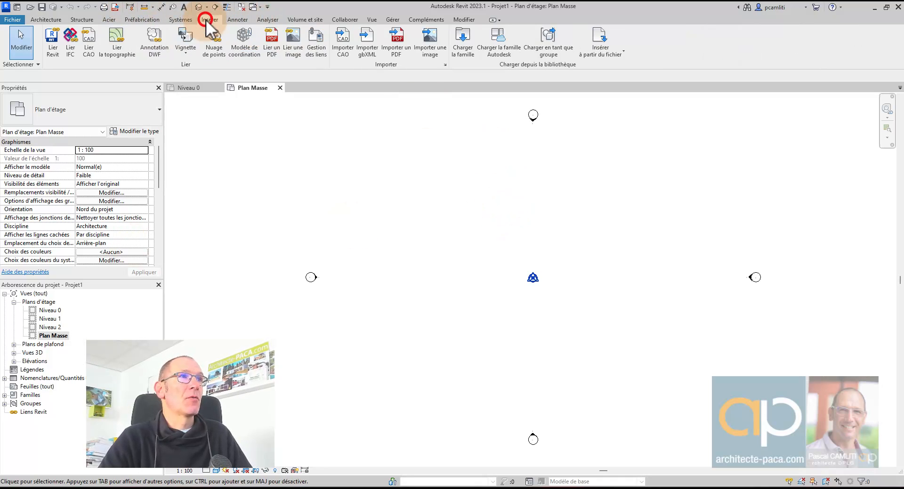
left_click(269, 51)
left_click(420, 142)
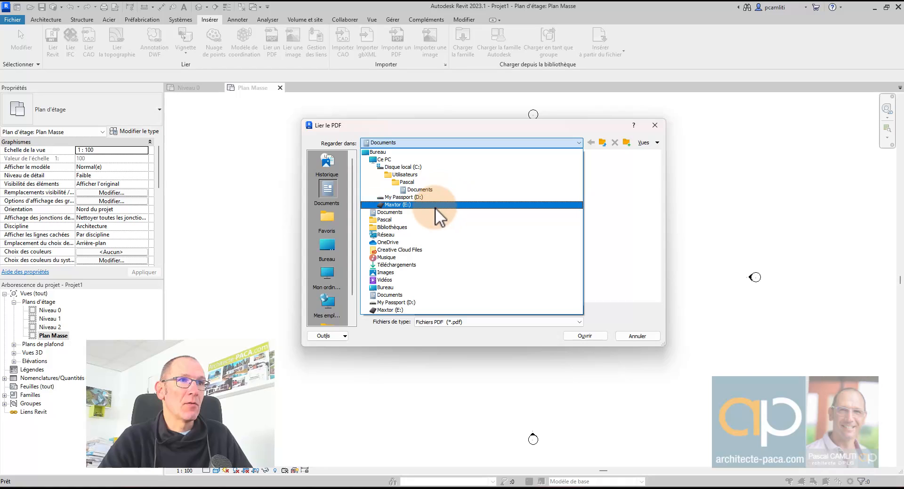
left_click(449, 167)
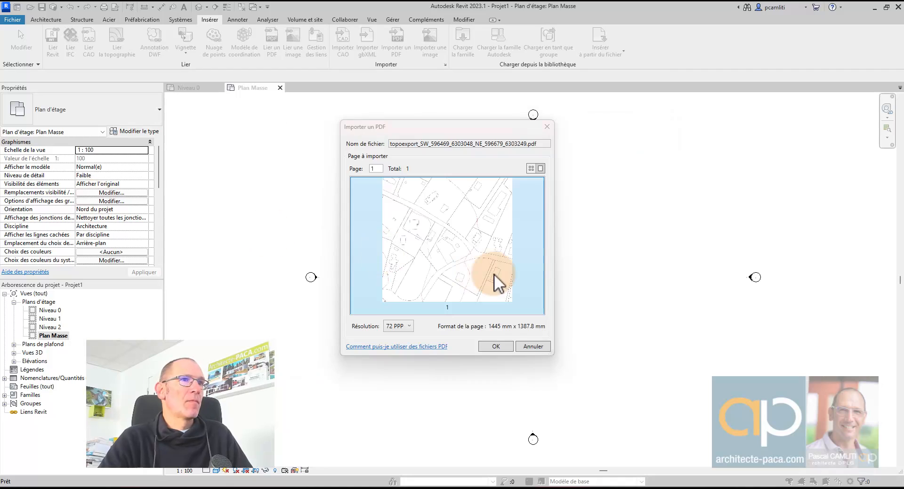
- Raise the PDF import resolution from 72 to 300 PPP and confirm the link
left_click_drag(470, 127, 508, 138)
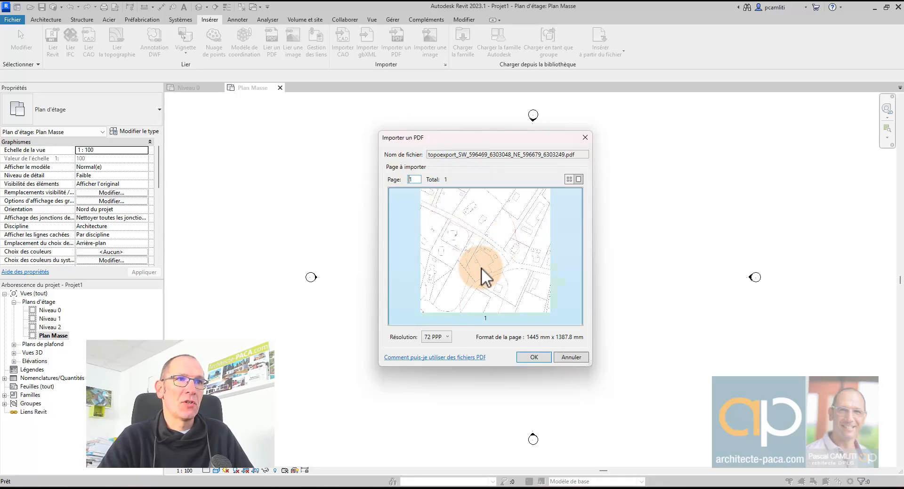
left_click(447, 337)
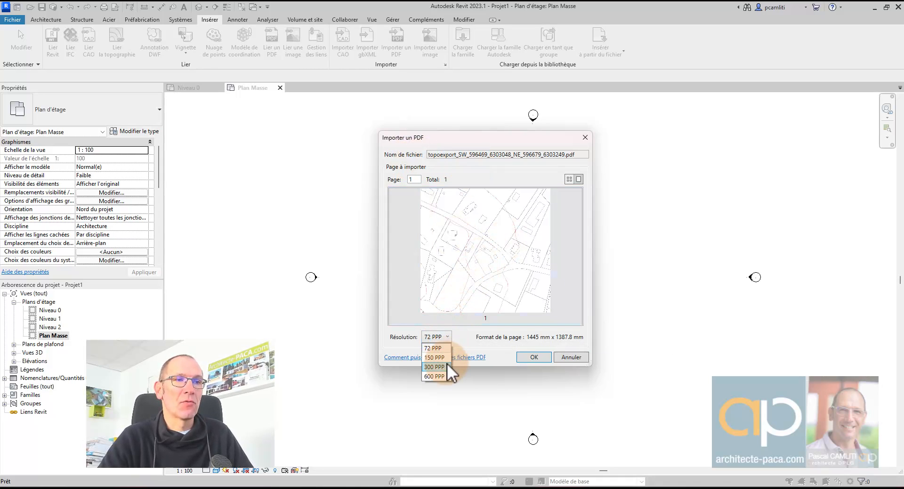
left_click(446, 367)
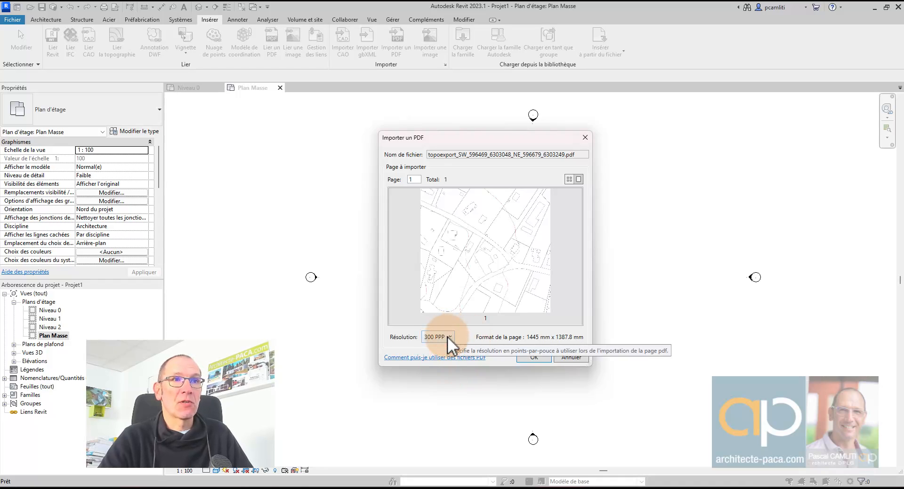
left_click(536, 360)
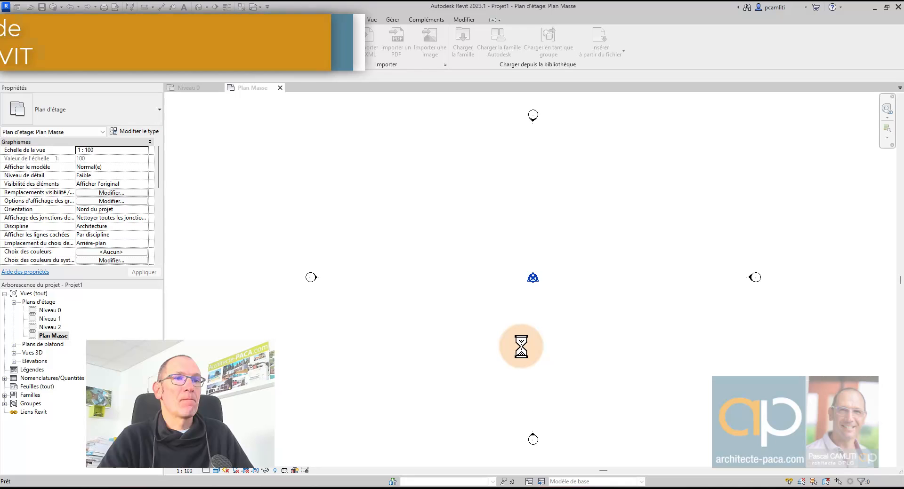
- Place the topoexport PDF in Plan Masse, then select it and turn on Activer les accrochages
left_click(520, 346)
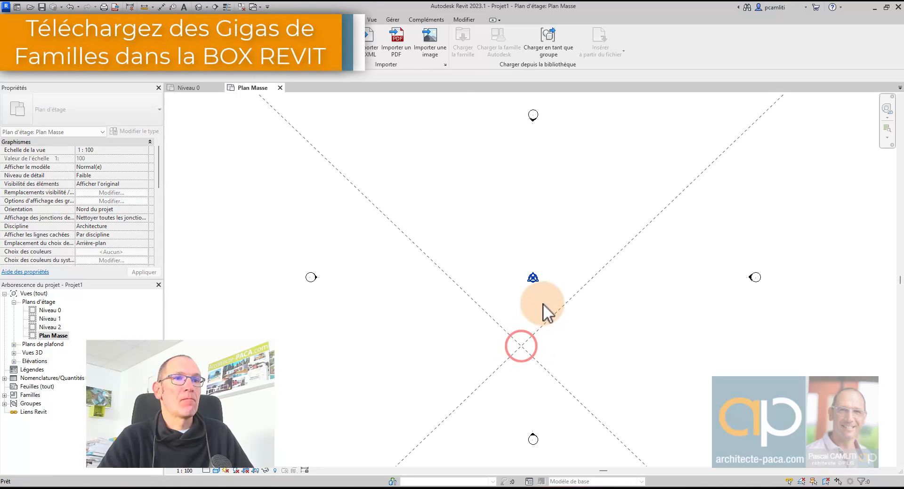
scroll(569, 312, "down", 6)
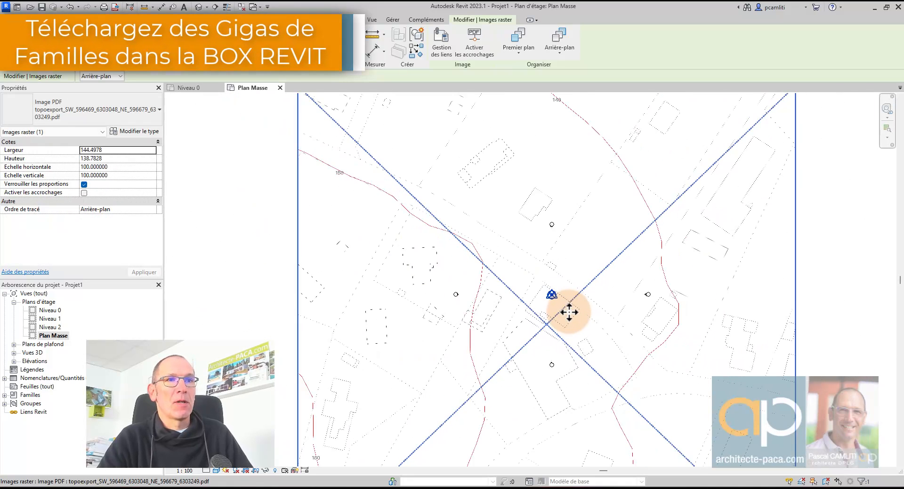
middle_click_drag(568, 313, 494, 266)
key("Escape")
scroll(471, 256, "up", 6)
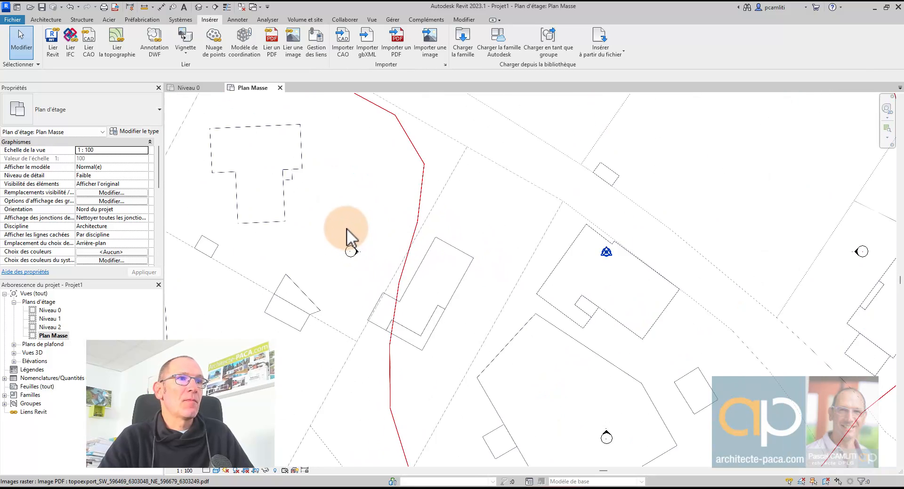
scroll(358, 237, "down", 3)
left_click(453, 265)
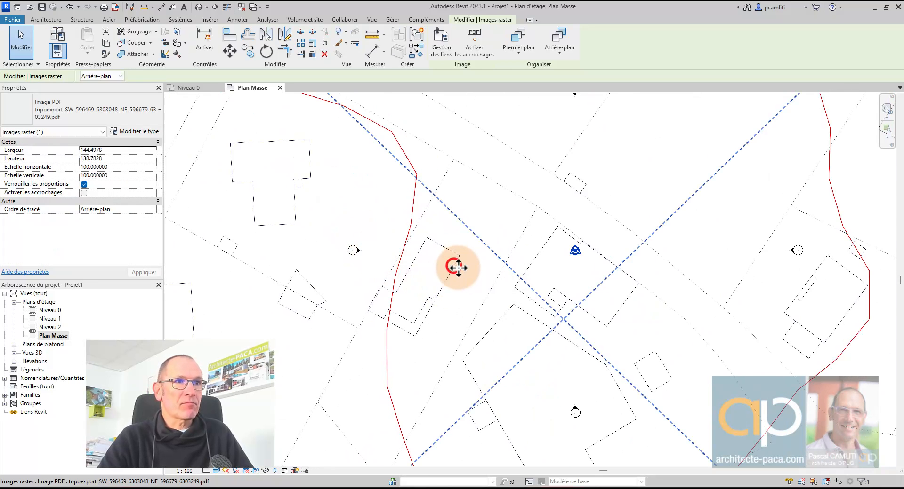
left_click(474, 42)
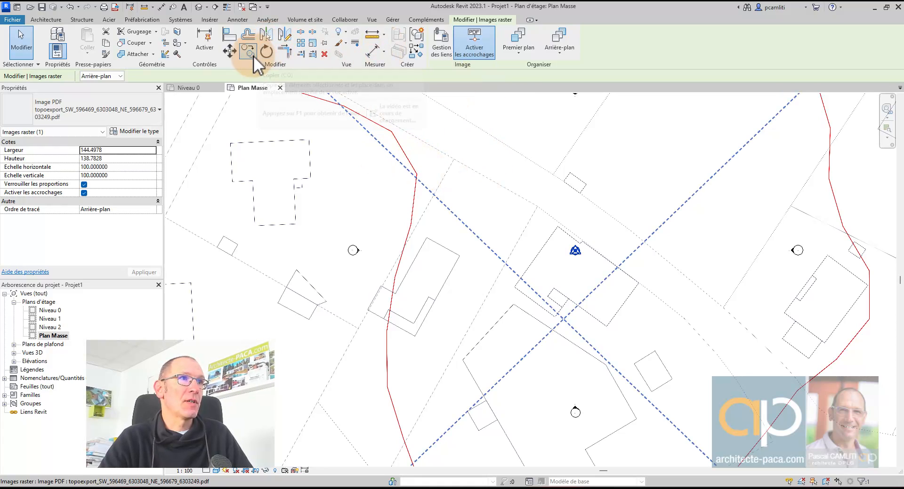
- Move the PDF from its reference point onto the survey point and zoom around to verify alignment
left_click(229, 51)
left_click(460, 263)
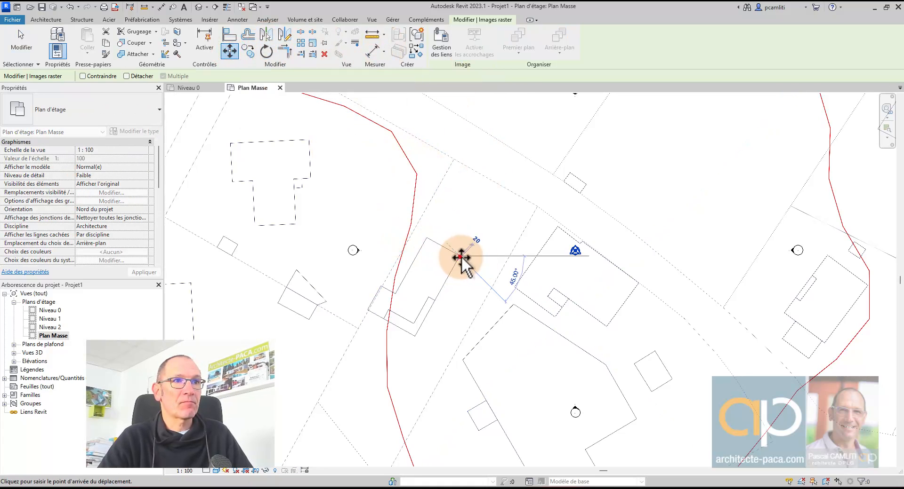
left_click(577, 252)
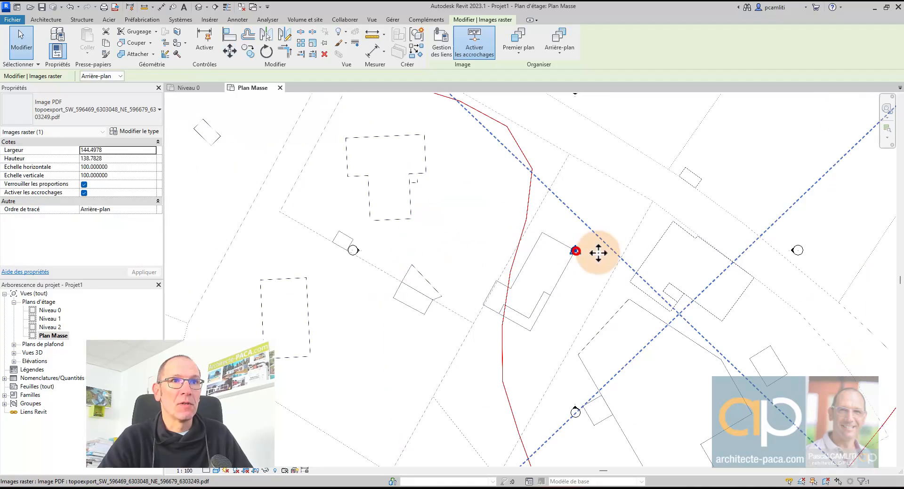
scroll(612, 235, "up", 3)
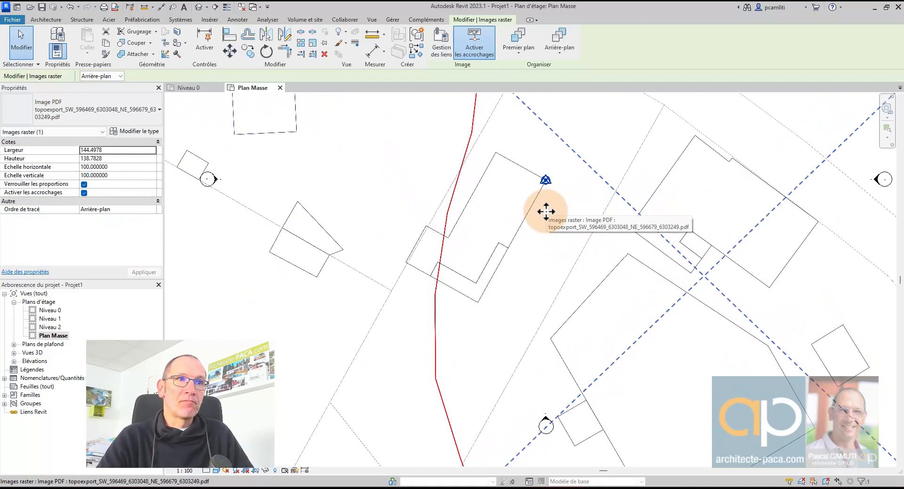
scroll(546, 211, "up", 2)
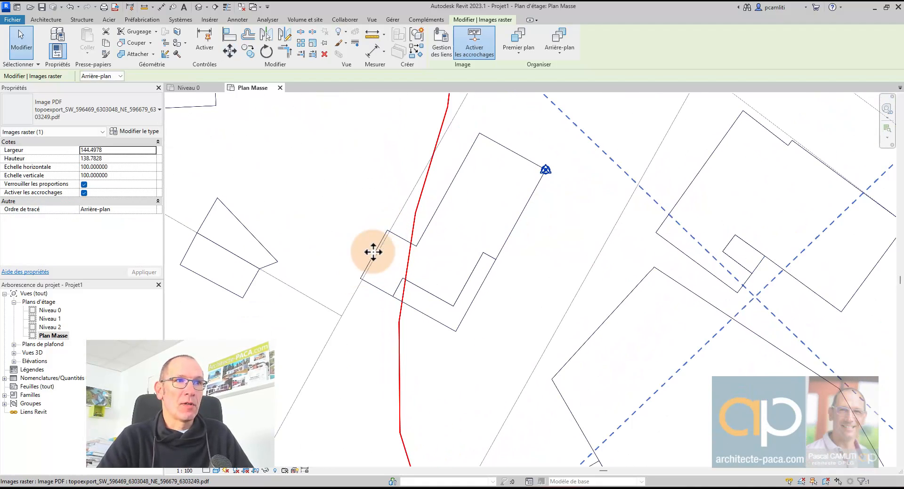
scroll(389, 233, "down", 2)
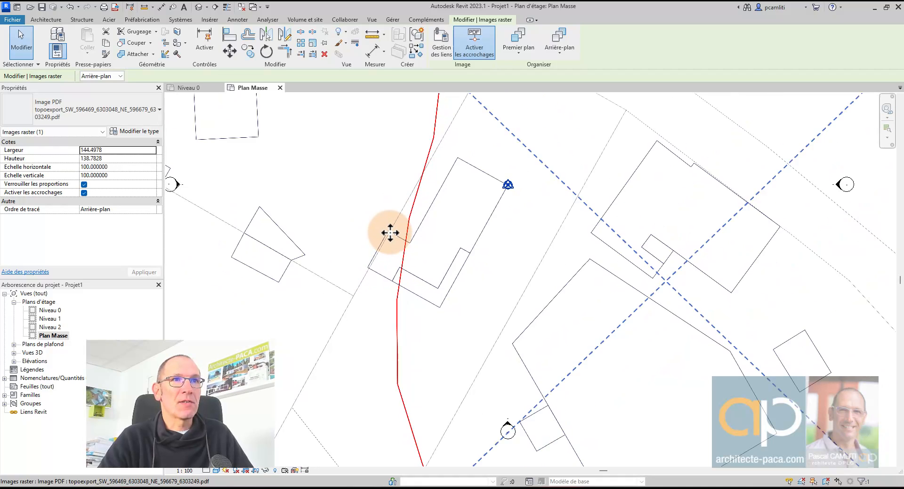
scroll(389, 232, "down", 1)
scroll(387, 233, "up", 3)
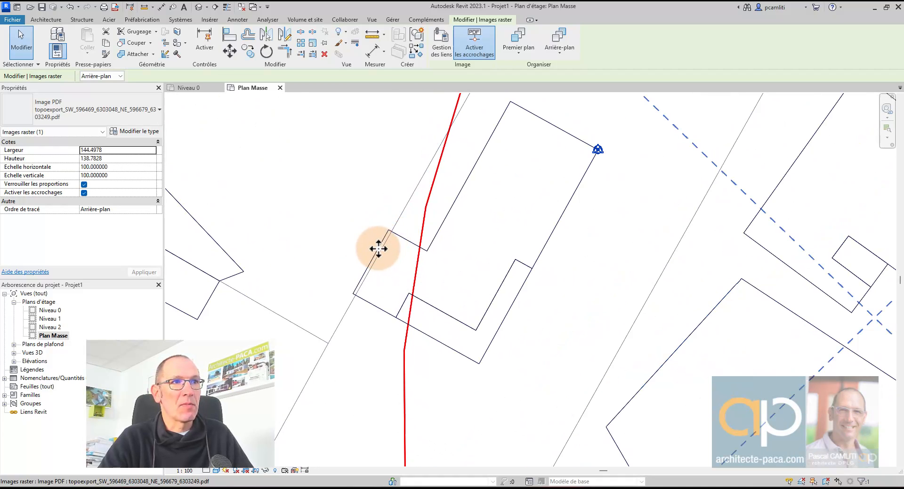
scroll(378, 247, "down", 2)
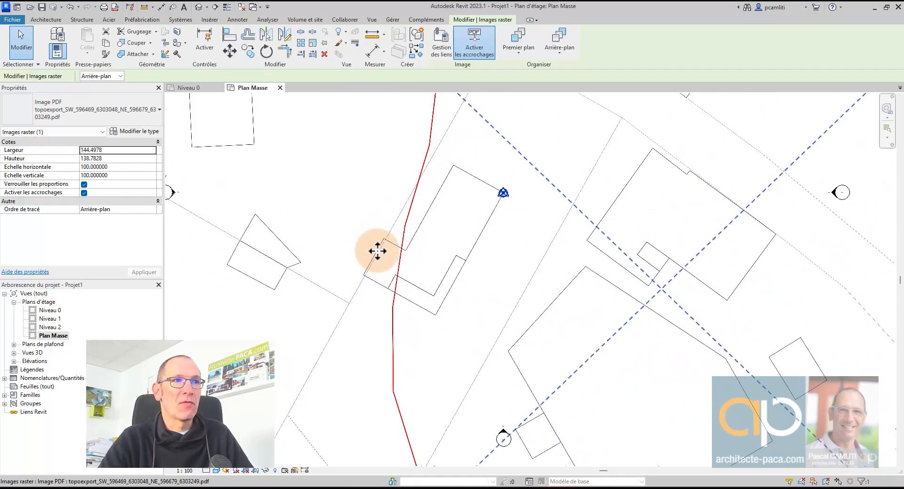
scroll(377, 252, "down", 1)
scroll(414, 250, "down", 1)
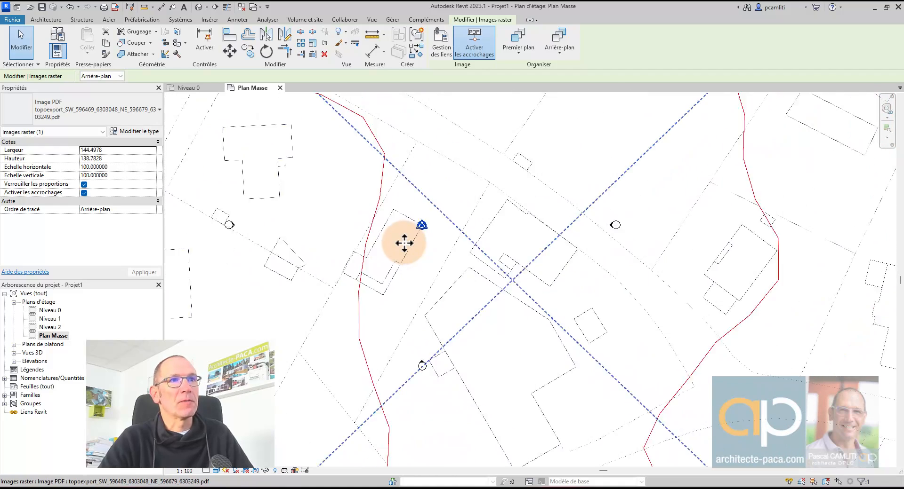
scroll(410, 240, "down", 3)
key("Escape")
scroll(372, 302, "up", 4)
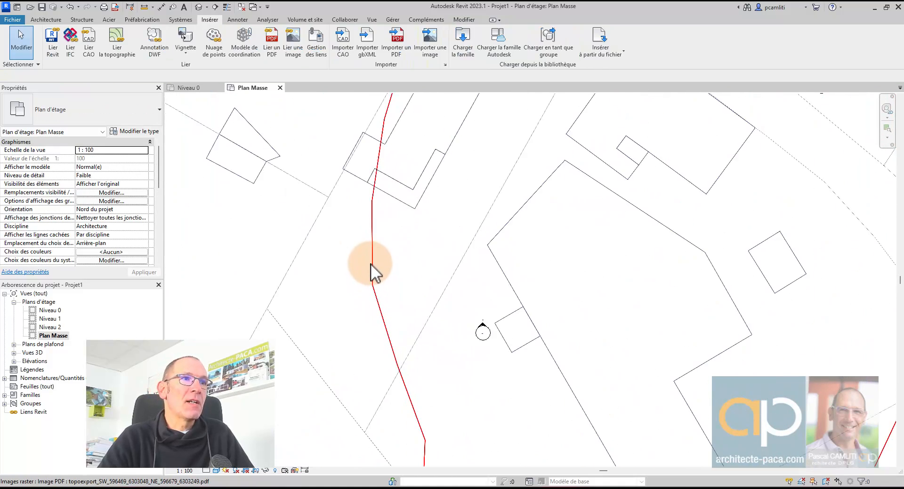
scroll(372, 263, "down", 5)
scroll(402, 280, "up", 3)
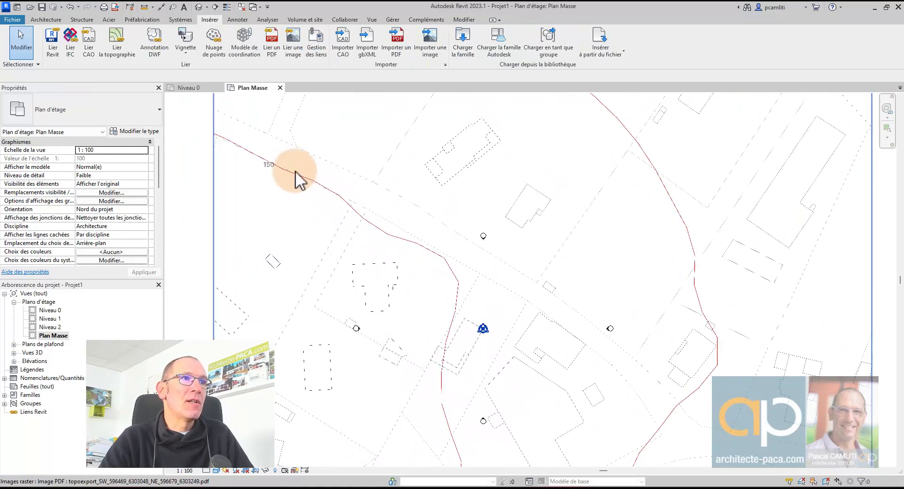
scroll(282, 174, "up", 2)
scroll(468, 176, "down", 4)
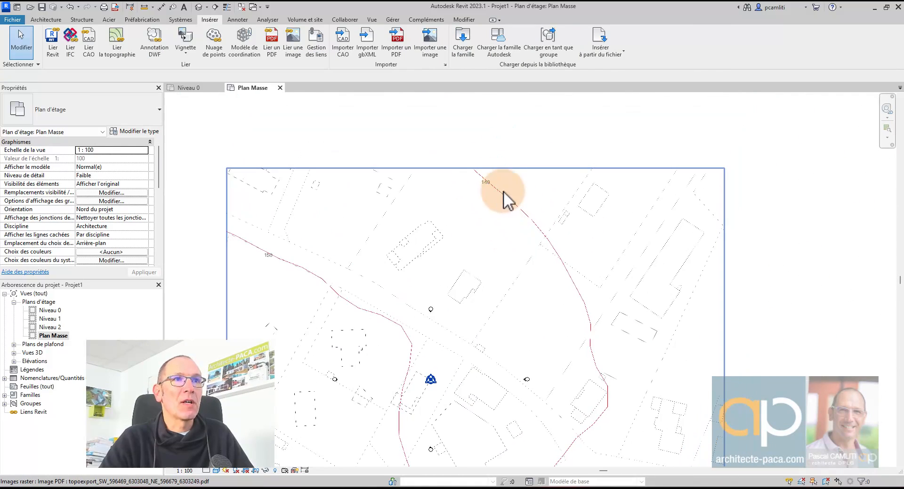
scroll(495, 193, "up", 3)
scroll(476, 178, "down", 4)
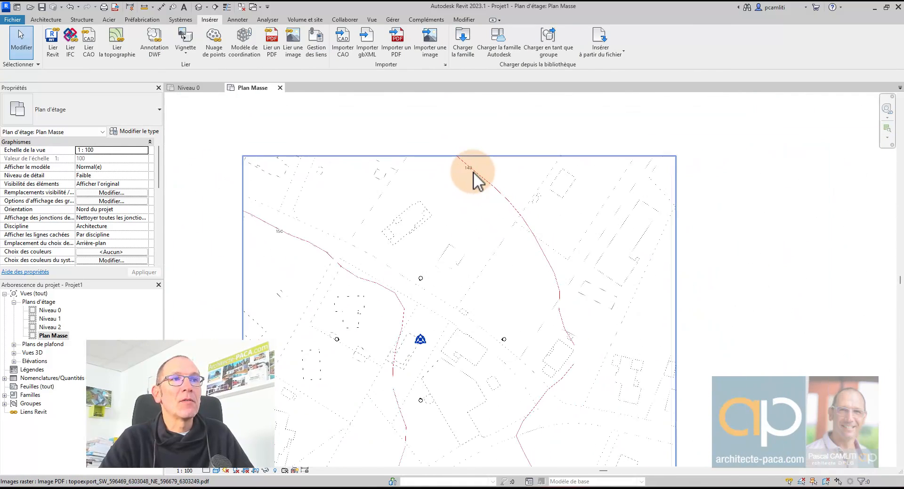
middle_click_drag(499, 260, 474, 187)
scroll(491, 217, "down", 3)
scroll(499, 243, "up", 3)
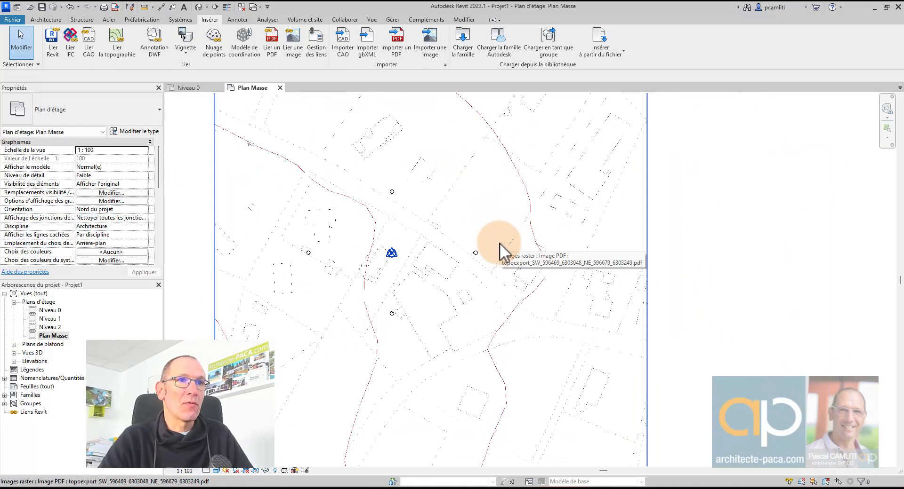
scroll(500, 249, "up", 1)
- Select the aligned PDF again and pin it with Épingler
left_click(437, 243)
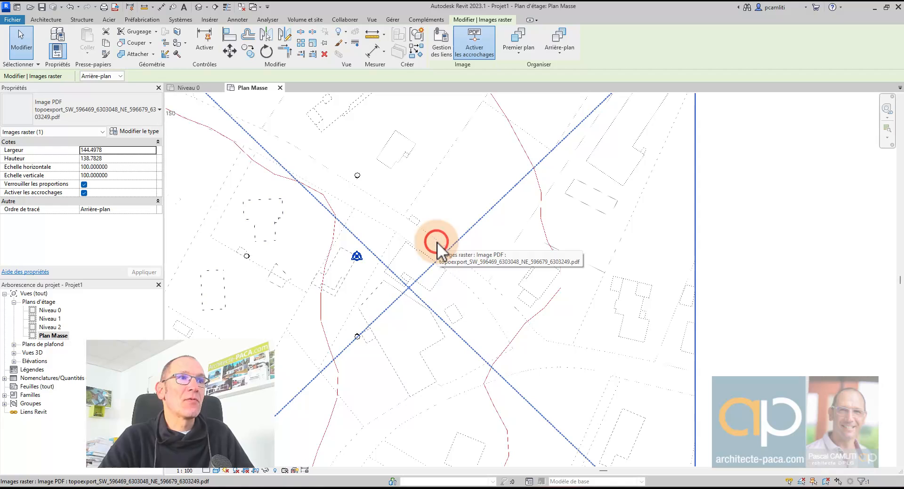
left_click(327, 43)
scroll(432, 184, "down", 2)
middle_click_drag(431, 184, 469, 228)
key("Escape")
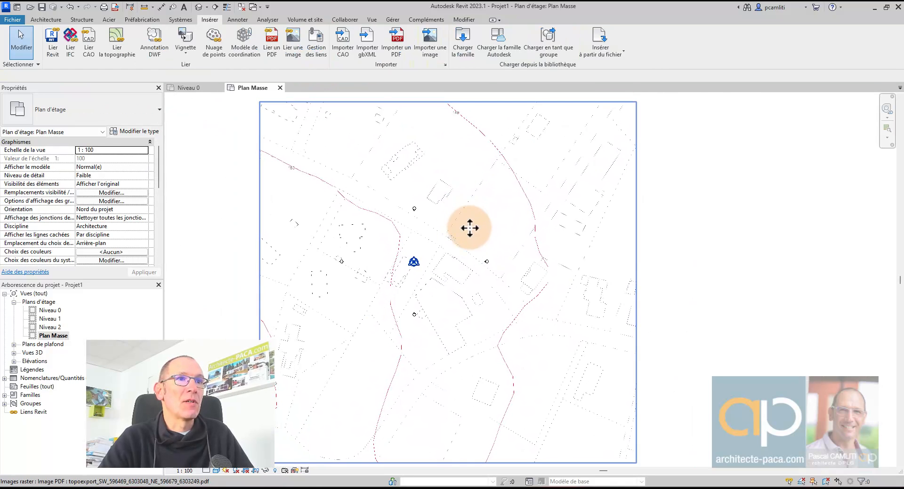
scroll(388, 232, "up", 2)
scroll(387, 233, "up", 1)
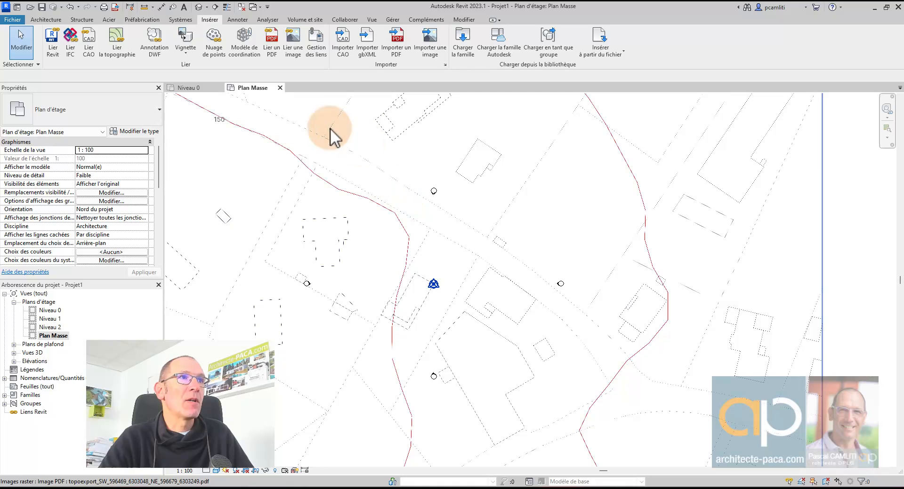
- Start a toposurface with Placer un point and set the point elevation to 150
left_click(310, 21)
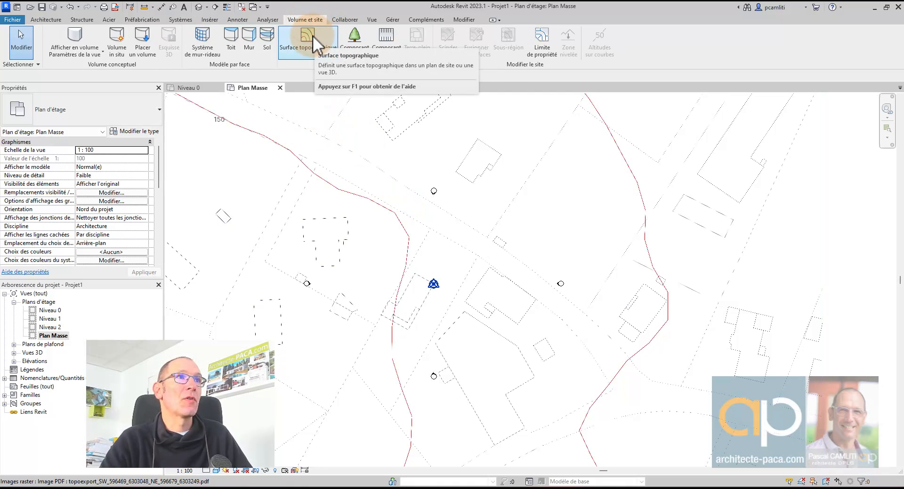
left_click(307, 37)
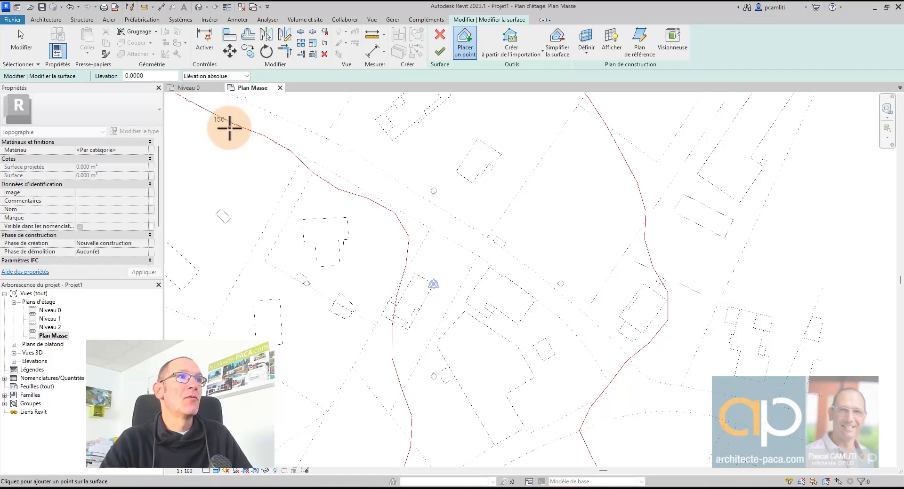
double_click(150, 76)
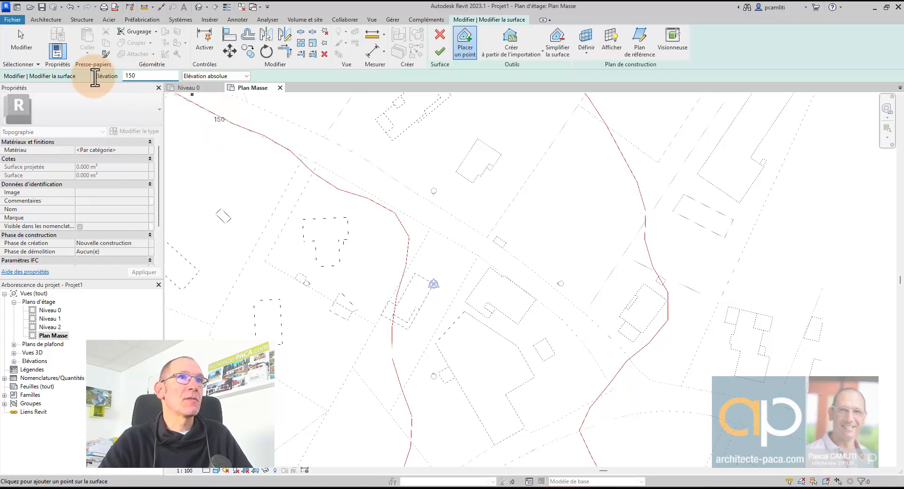
left_click(204, 109)
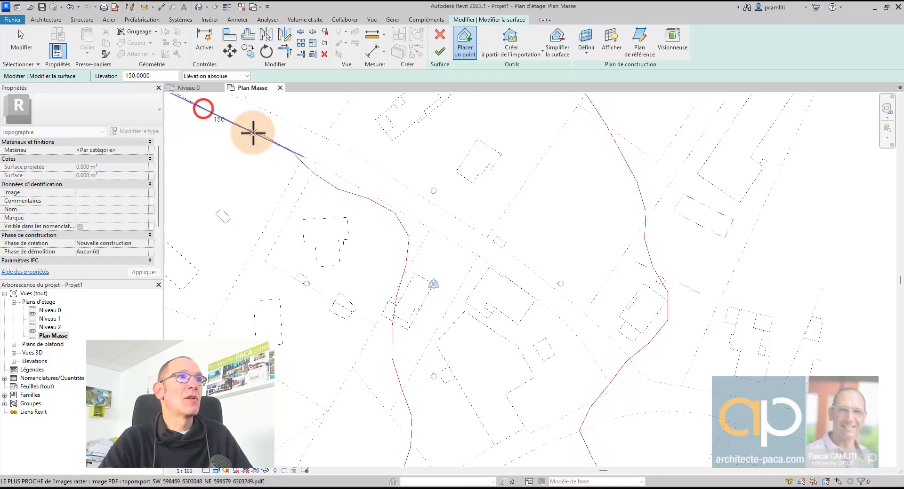
- Place elevation-150 points along the first stretch of the red contour, panning to follow it
left_click(233, 125)
left_click(264, 136)
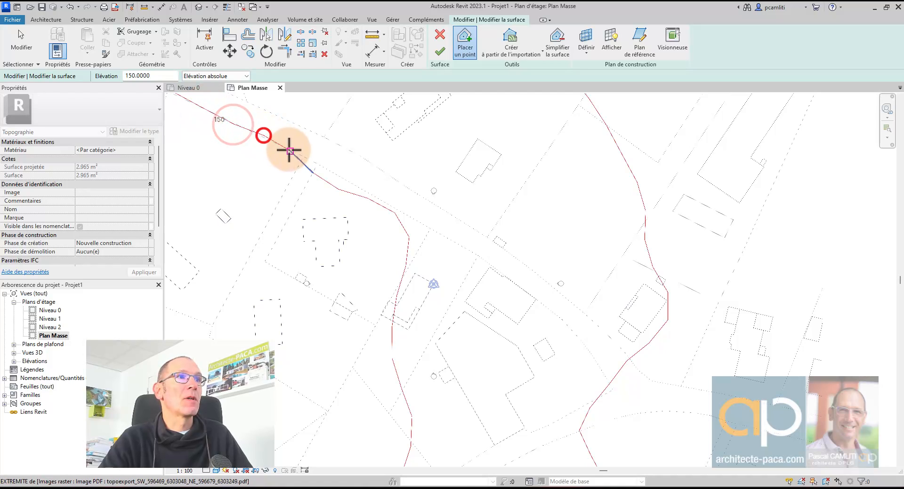
left_click(289, 147)
left_click(312, 174)
left_click(336, 190)
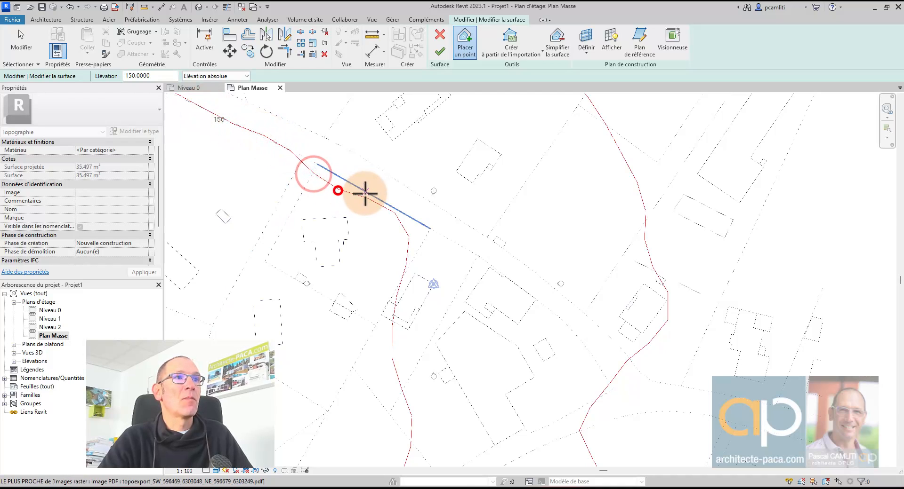
left_click(367, 198)
left_click(394, 213)
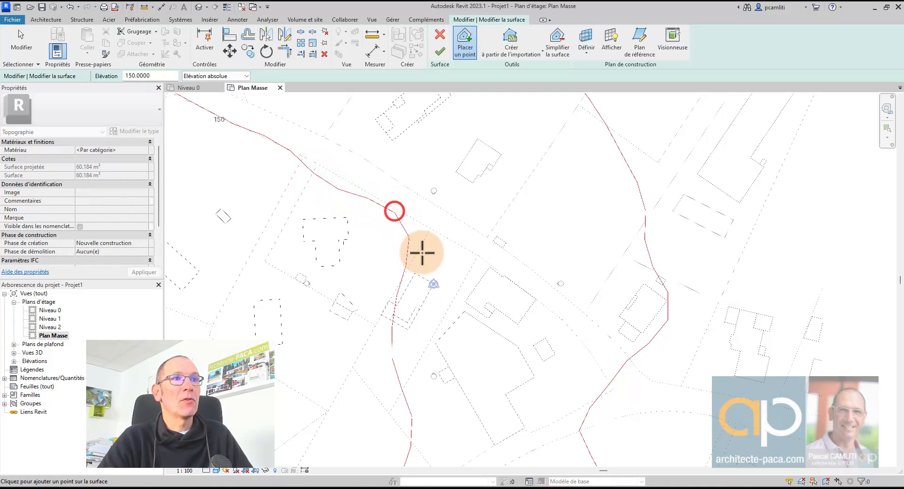
left_click(408, 239)
left_click(407, 265)
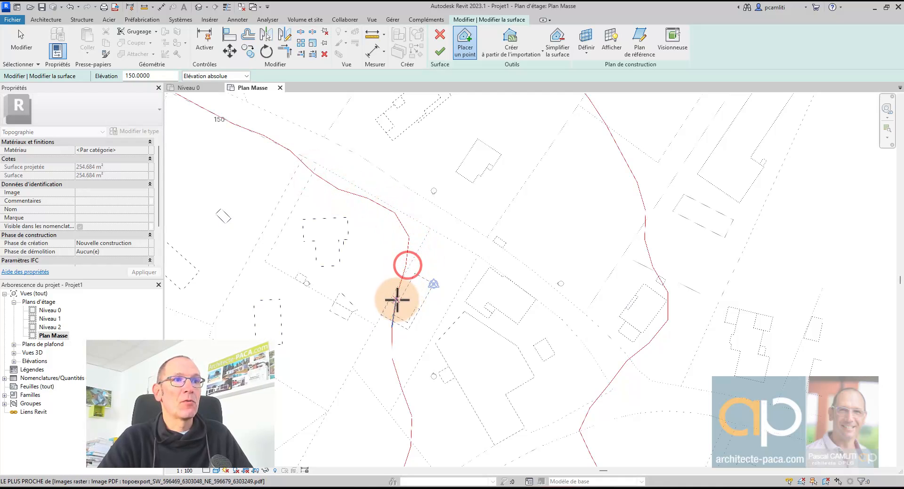
left_click(396, 298)
middle_click_drag(411, 316, 427, 223)
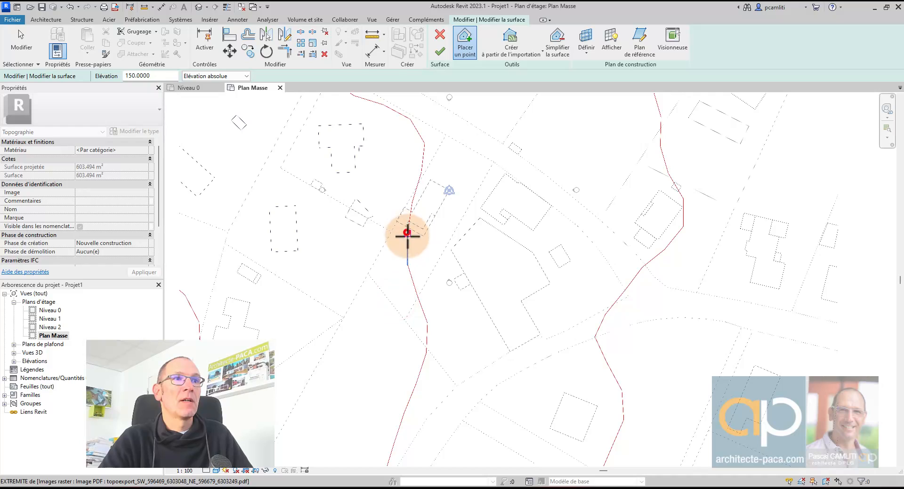
left_click(407, 266)
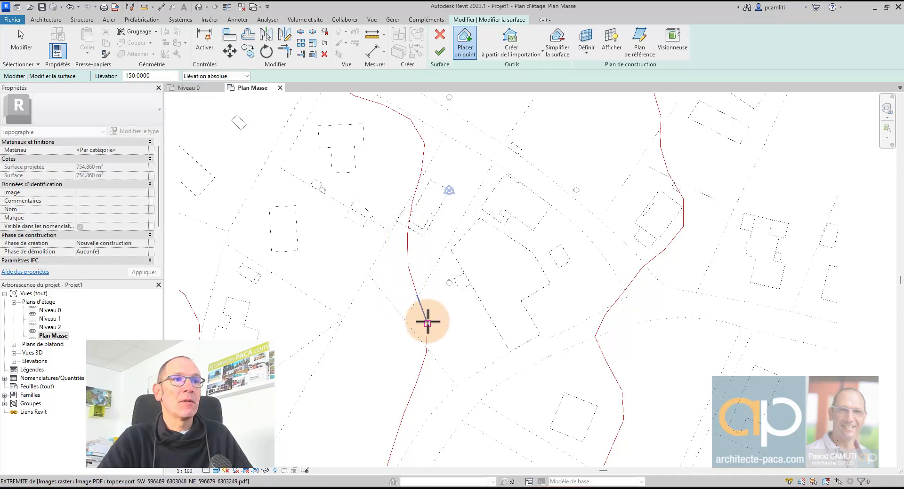
middle_click_drag(431, 330, 447, 236)
left_click(443, 255)
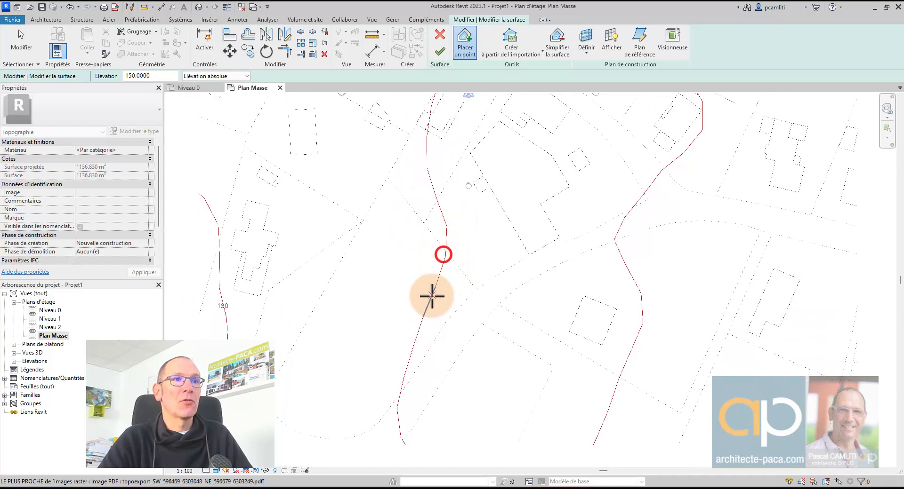
left_click(433, 288)
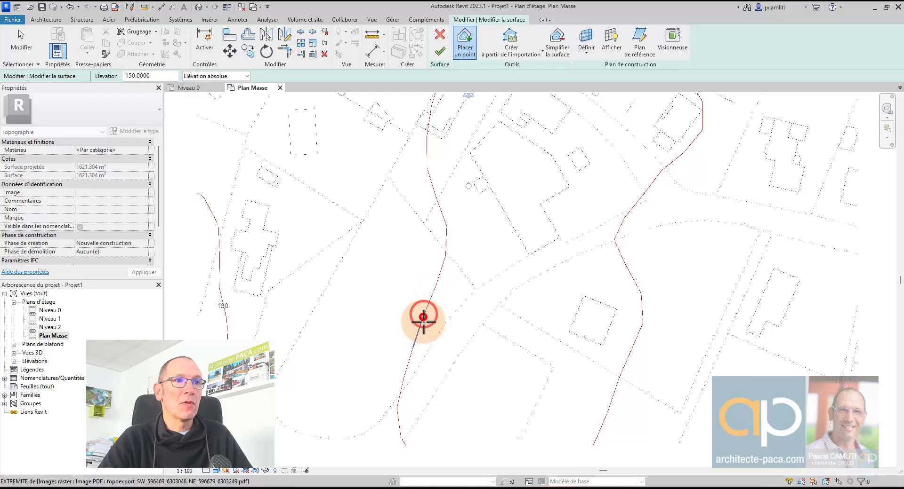
left_click(412, 348)
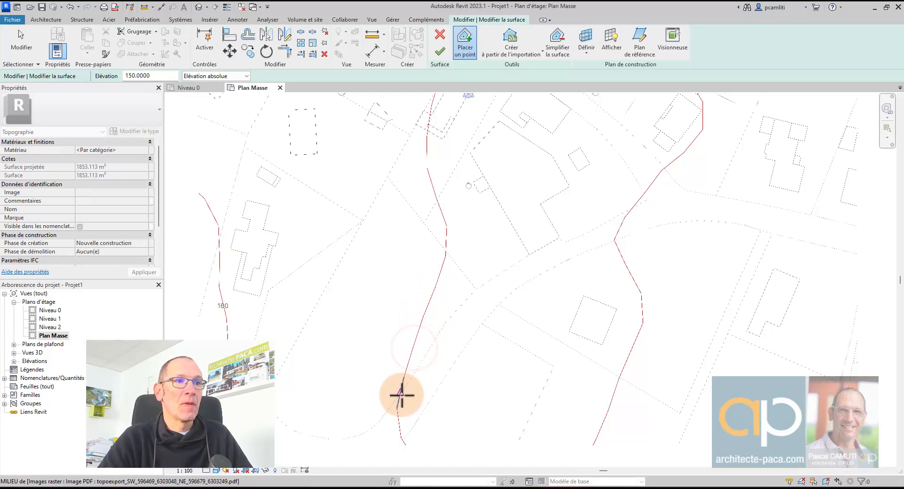
- Continue points around the contour's bend and corner until the surface reaches 6822.209 m², then exit
left_click(399, 438)
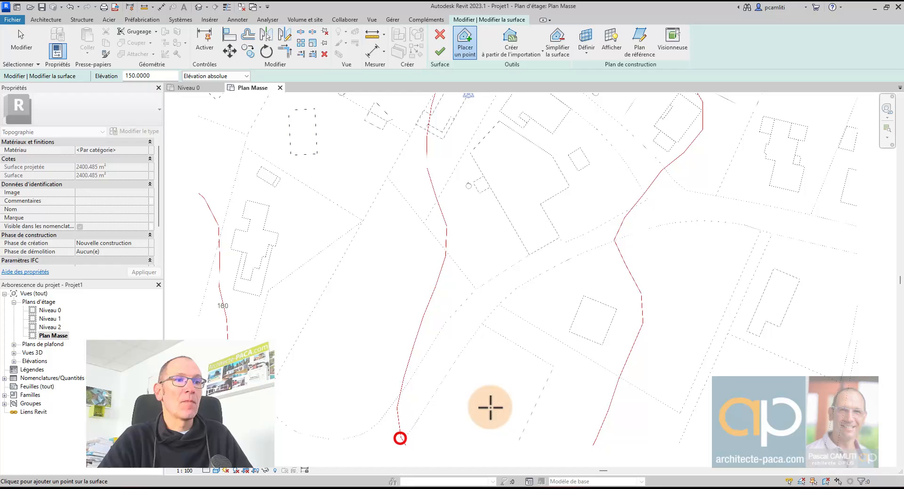
left_click(592, 446)
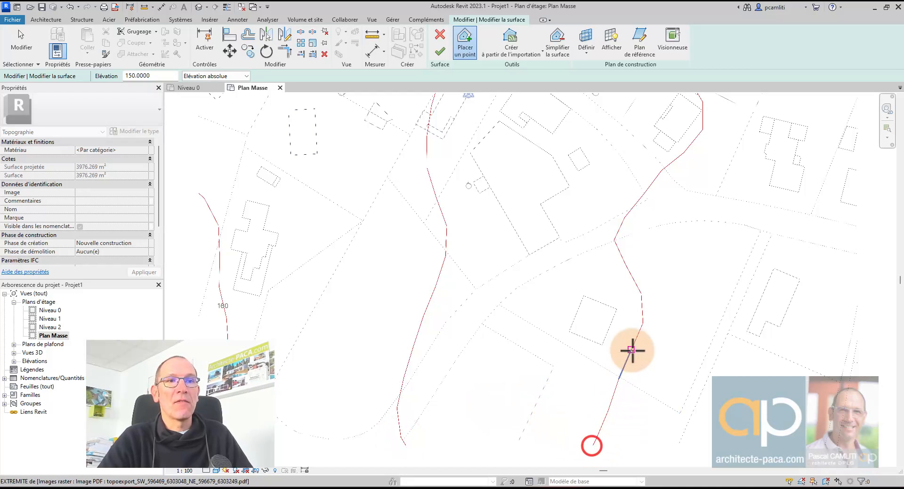
left_click(642, 325)
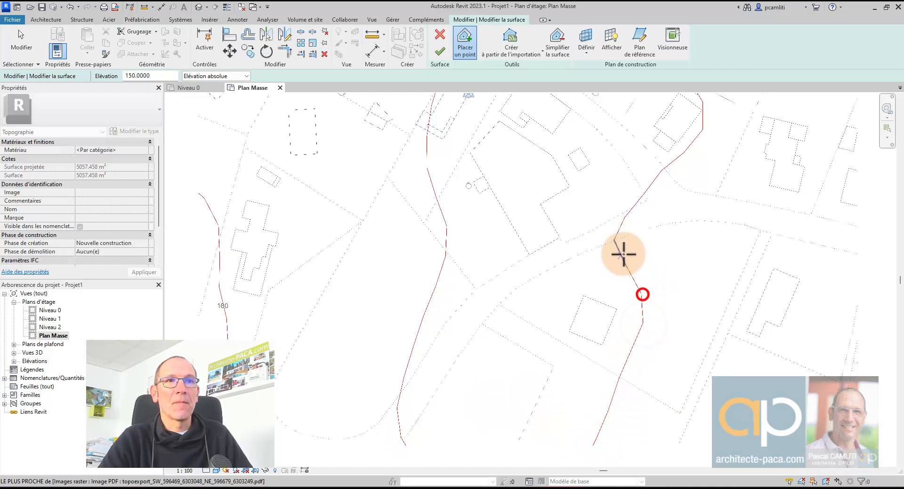
left_click(614, 243)
left_click(660, 168)
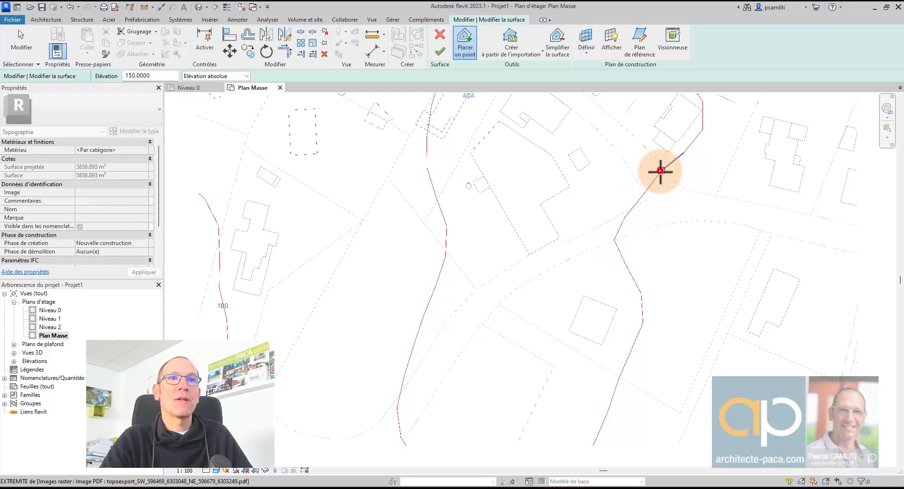
middle_click_drag(659, 172, 582, 281)
left_click(598, 252)
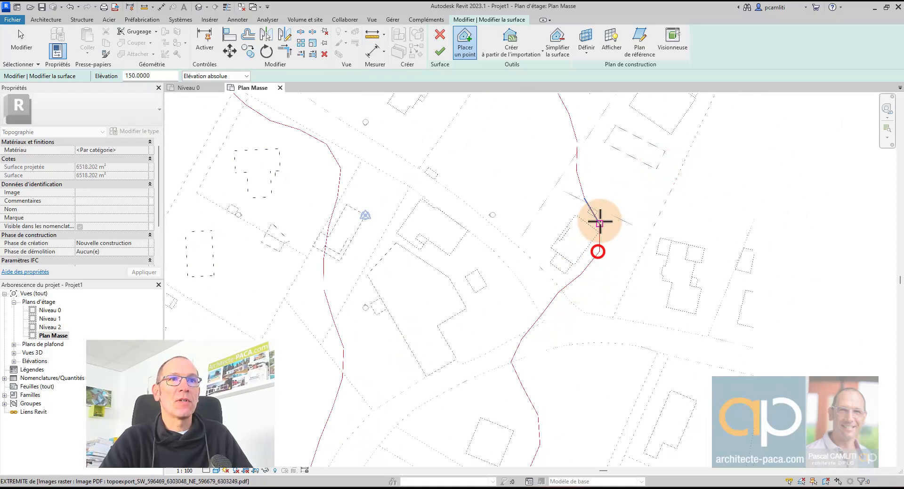
left_click(599, 224)
key("Escape")
- Window-select the six lower contour points on the toposurface in the 3D view
left_click_drag(534, 215, 621, 394)
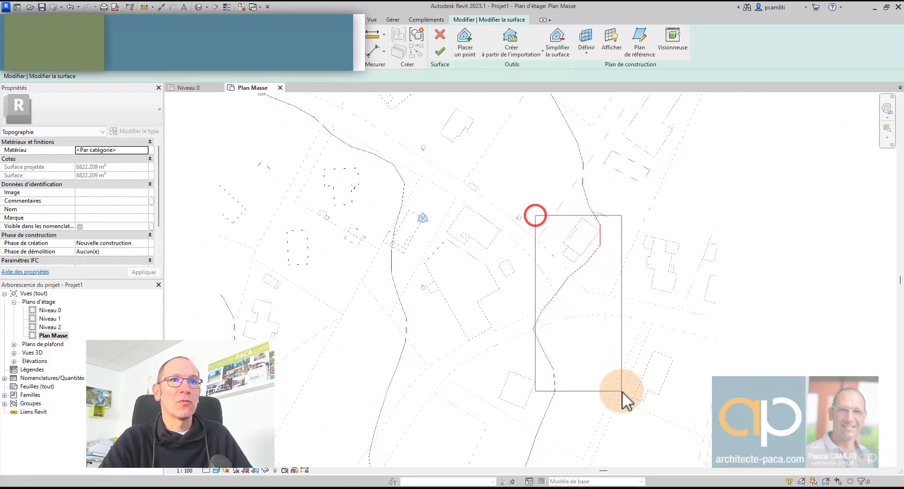
scroll(612, 327, "down", 3)
middle_click_drag(608, 328, 600, 270)
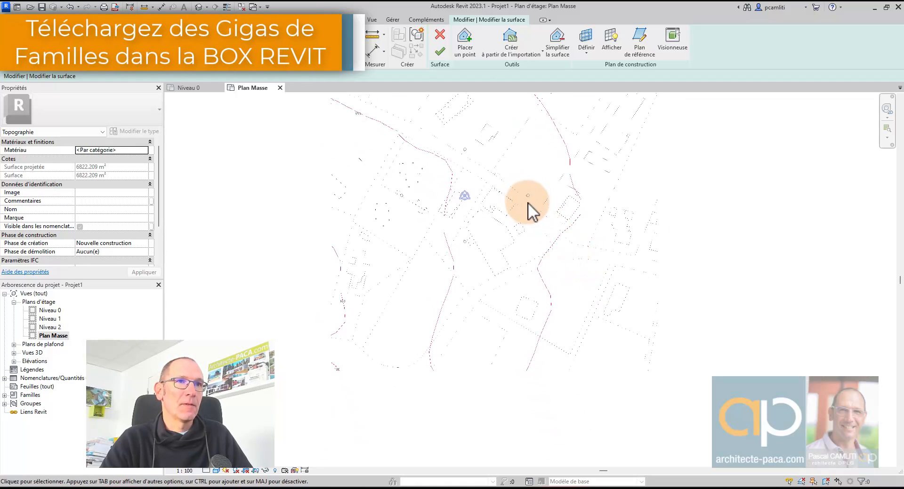
key("3")
key("d")
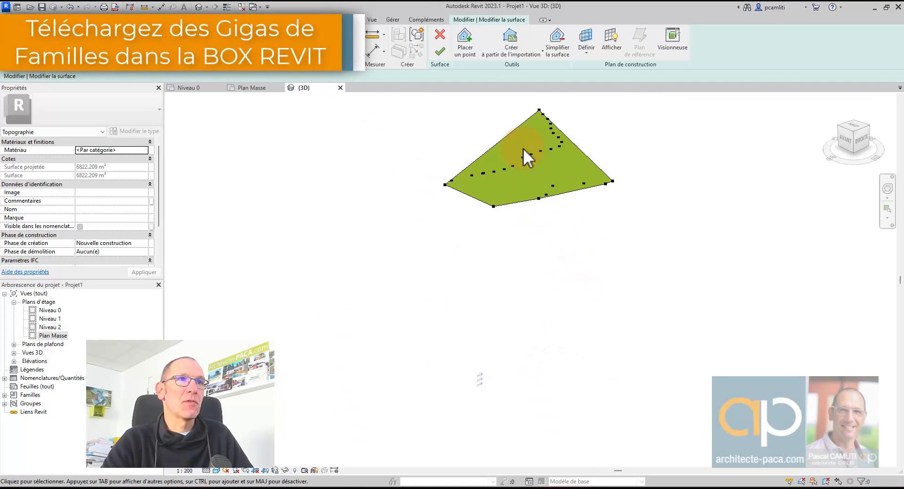
middle_click_drag(550, 207, 579, 184, "shift")
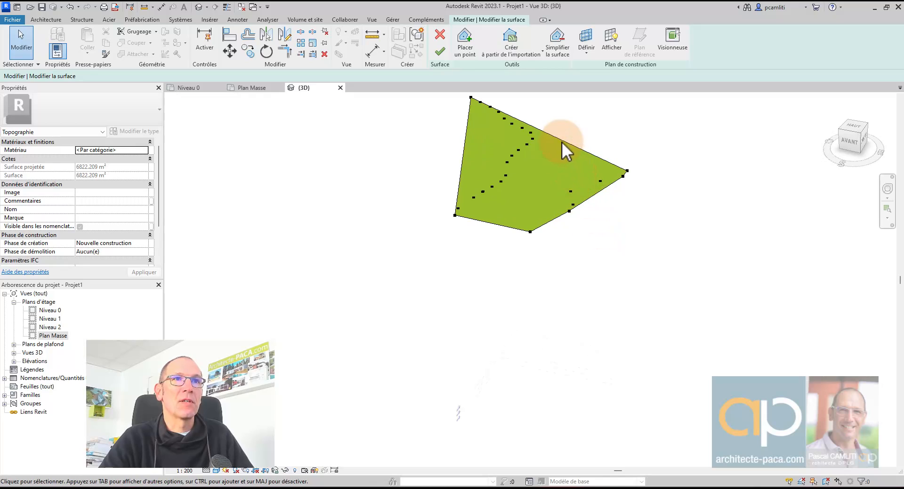
left_click_drag(560, 142, 665, 232)
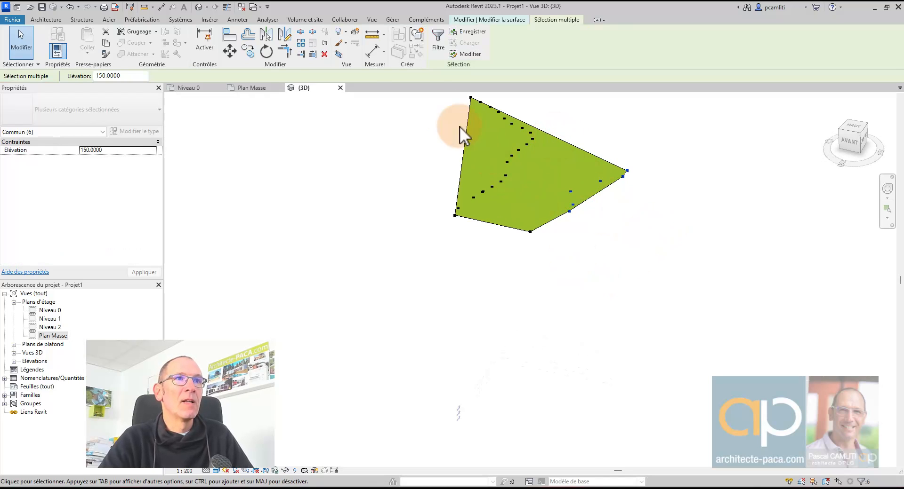
- Check the 140 contour in Plan Masse, then add a seventh point in 3D
left_click(257, 90)
scroll(588, 206, "up", 5)
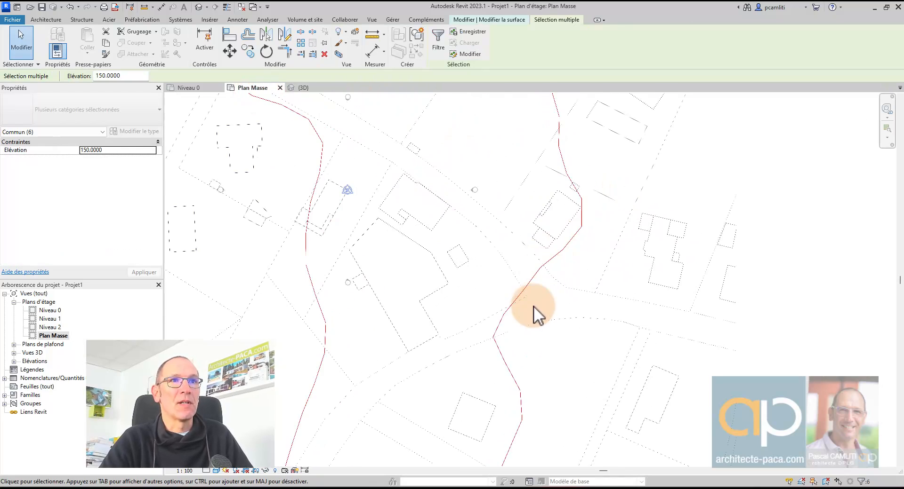
scroll(546, 179, "down", 4)
scroll(453, 101, "up", 3)
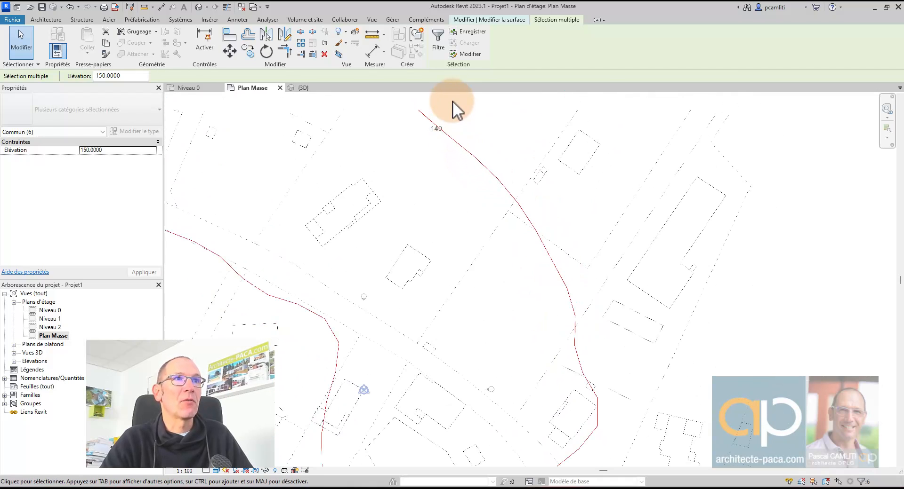
left_click(504, 18)
scroll(539, 138, "down", 2)
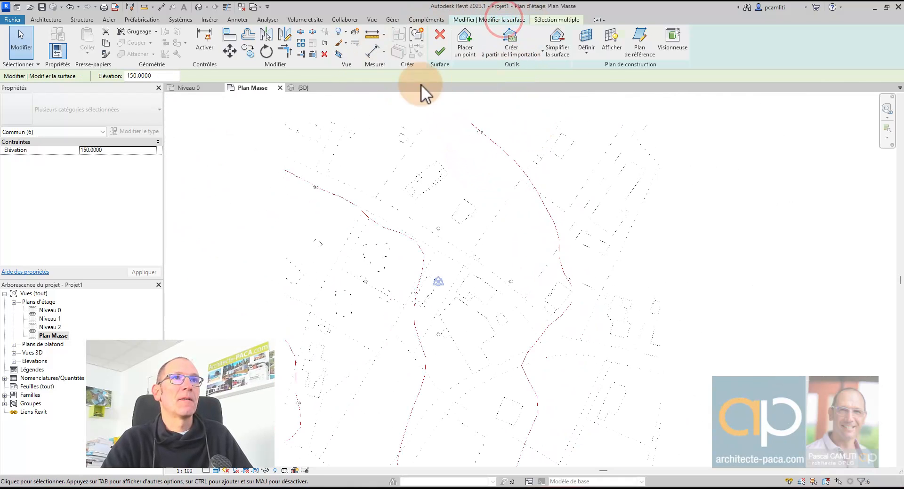
left_click(310, 89)
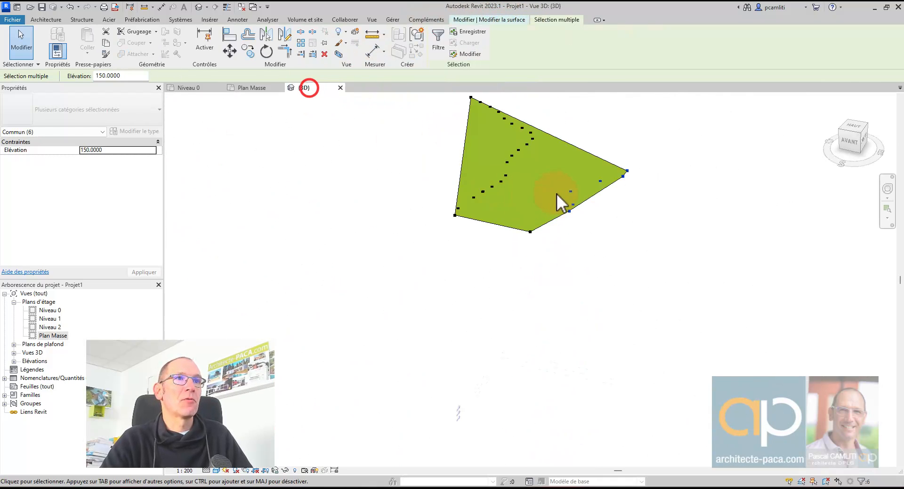
left_click(527, 215, "ctrl")
- Set the seven points' elevation to 140 and finish the now-sloping toposurface
left_click(125, 74)
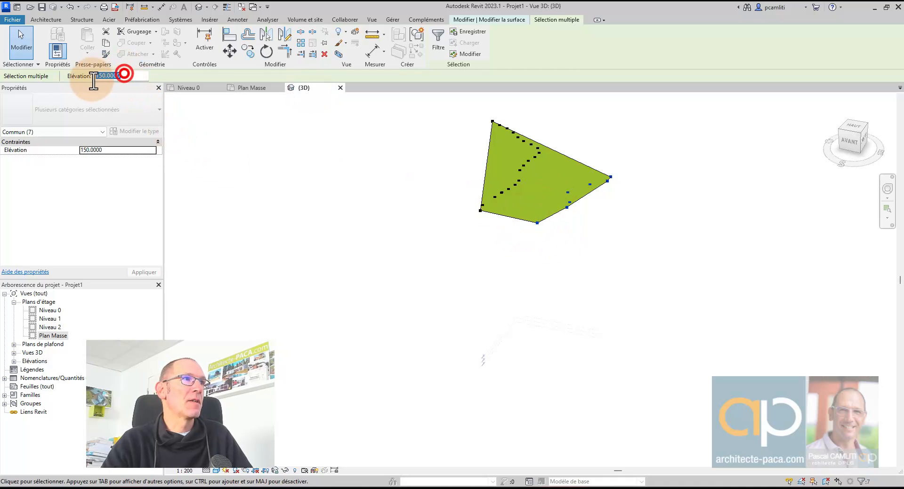
type("1")
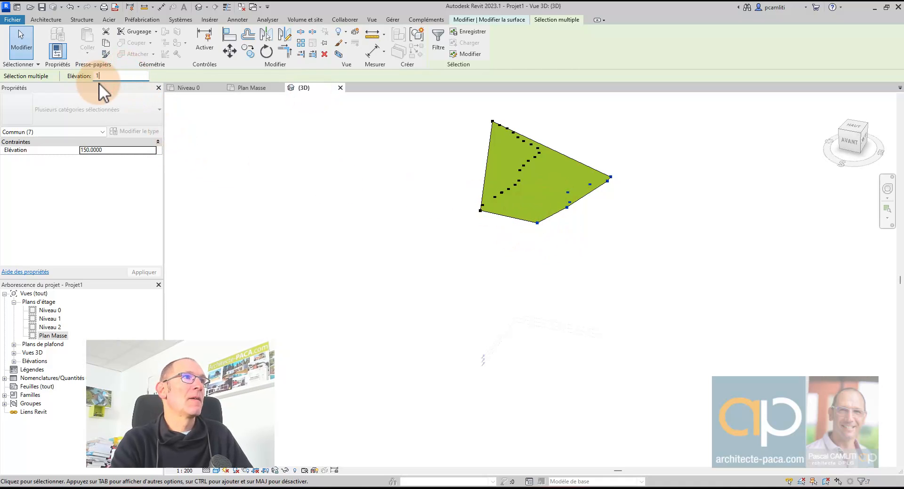
type("040")
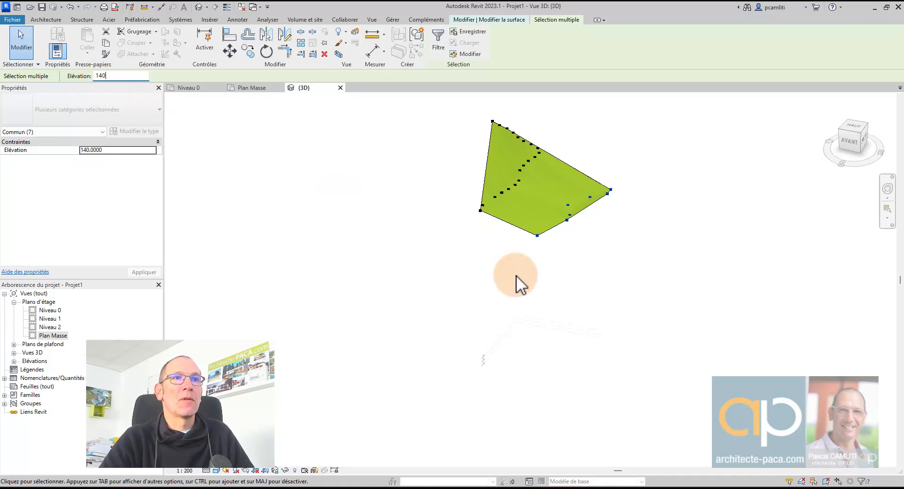
middle_click_drag(516, 284, 524, 216, "shift")
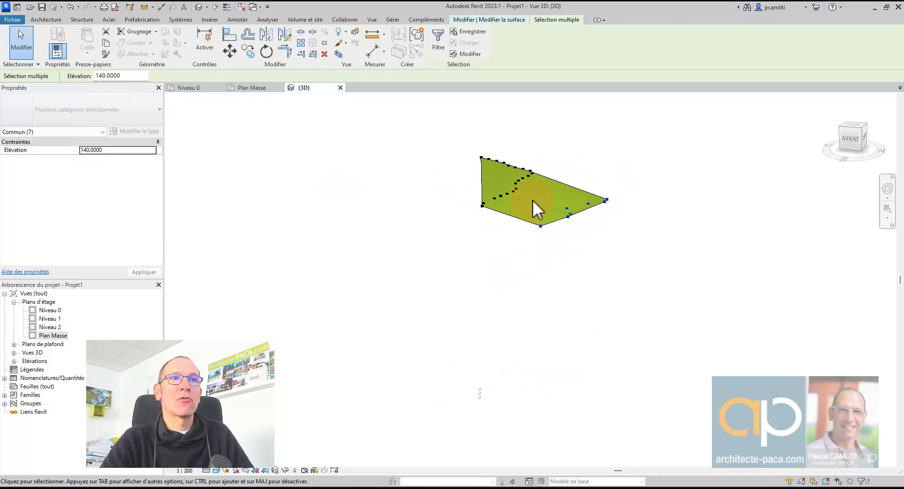
left_click(558, 159)
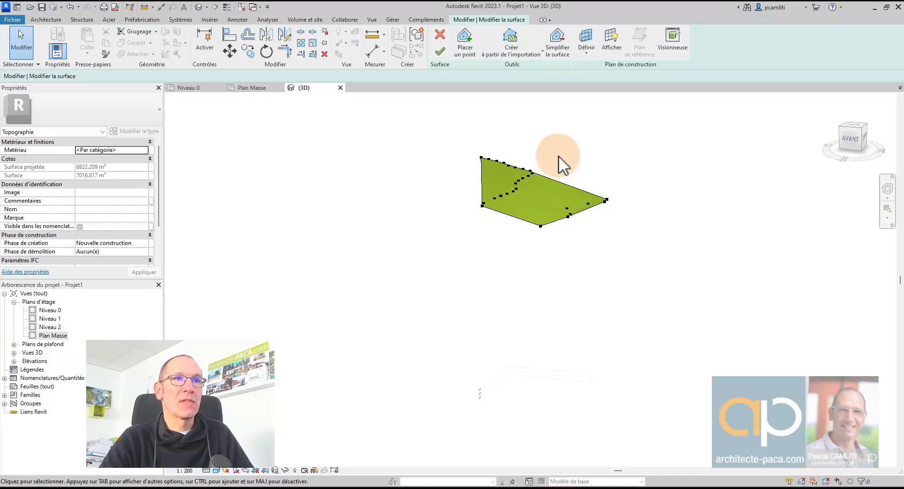
left_click(439, 51)
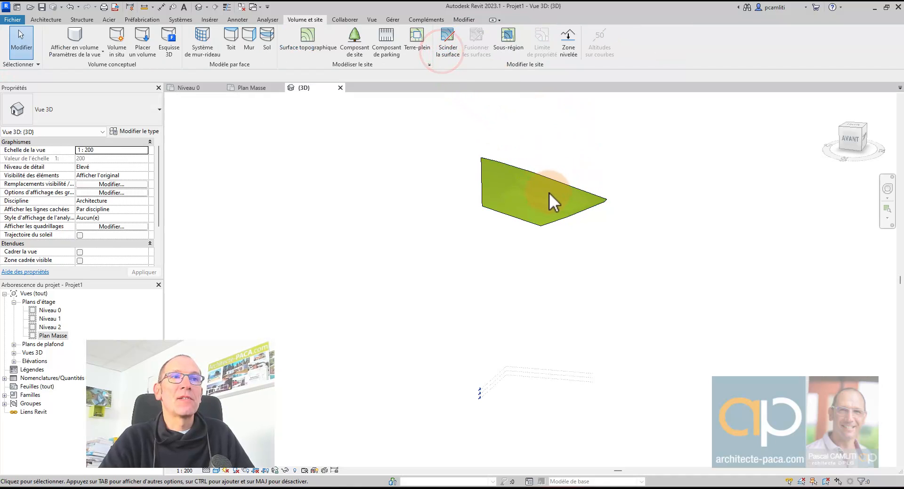
middle_click_drag(547, 199, 591, 181, "shift")
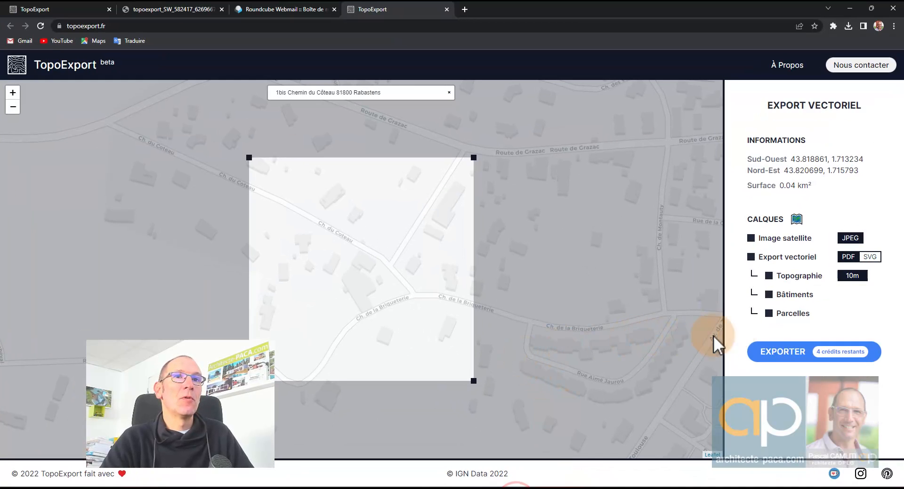
- Export the TopoExport area with 1m topography and open the downloaded topoexport (1).zip
left_click(858, 277)
left_click(857, 286)
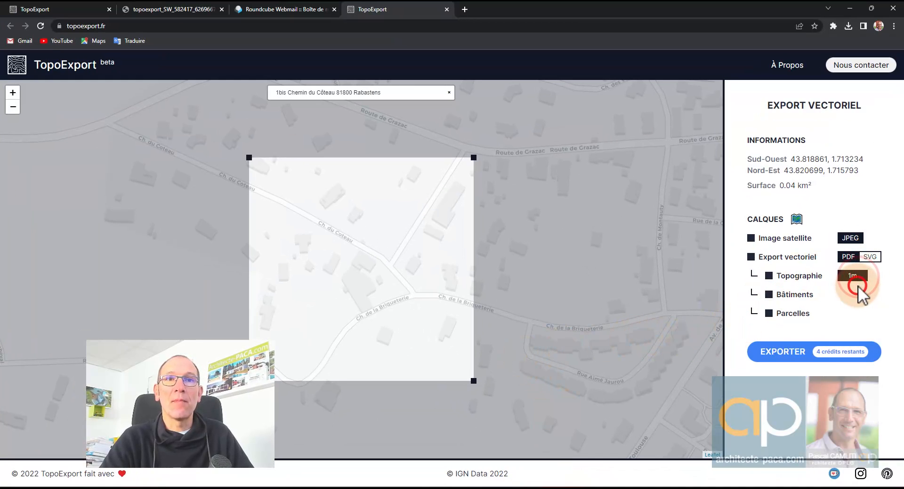
left_click(801, 359)
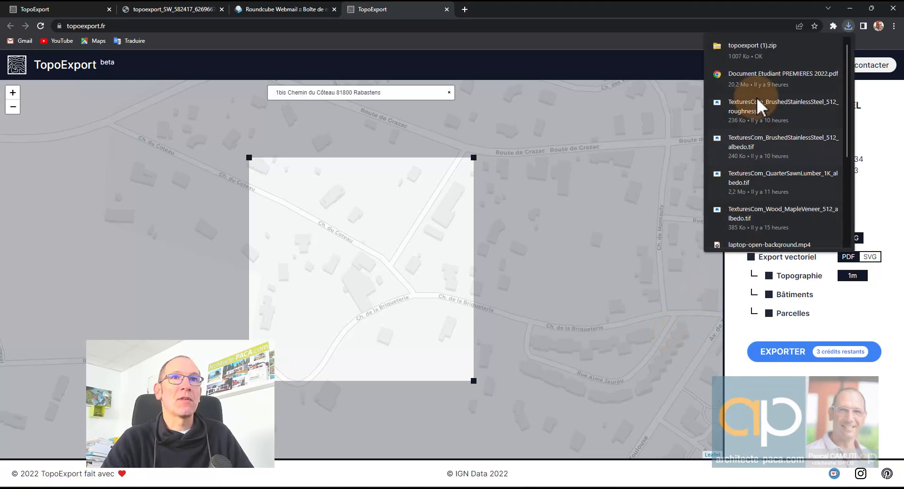
left_click(763, 50)
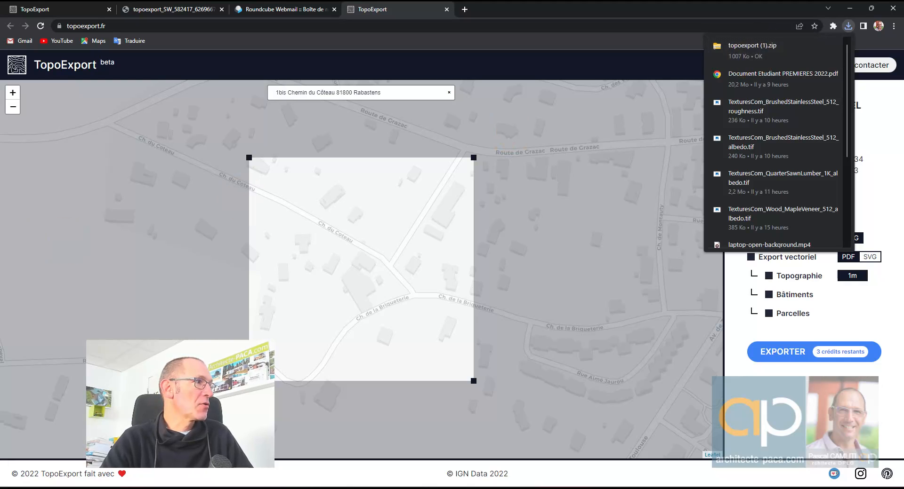
left_click(777, 49)
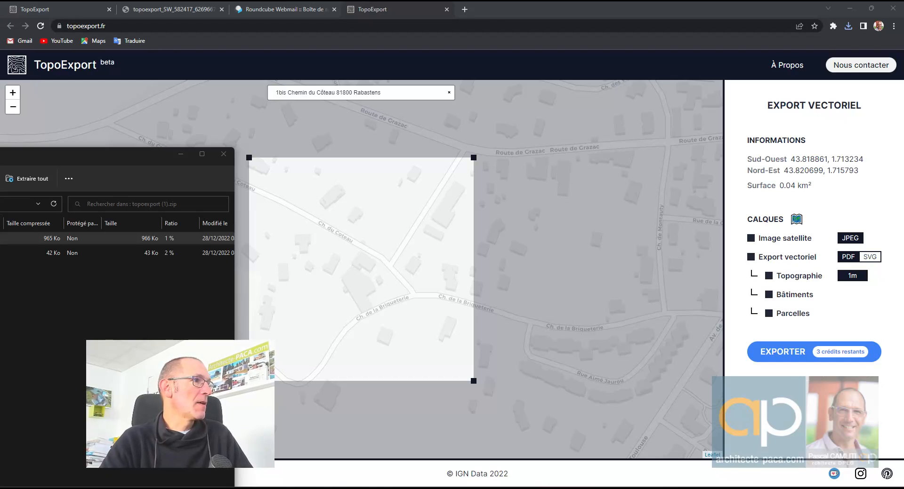
- Slide the topoexport (1).zip Explorer window off the left edge of the screen
left_click_drag(70, 155, 19, 166)
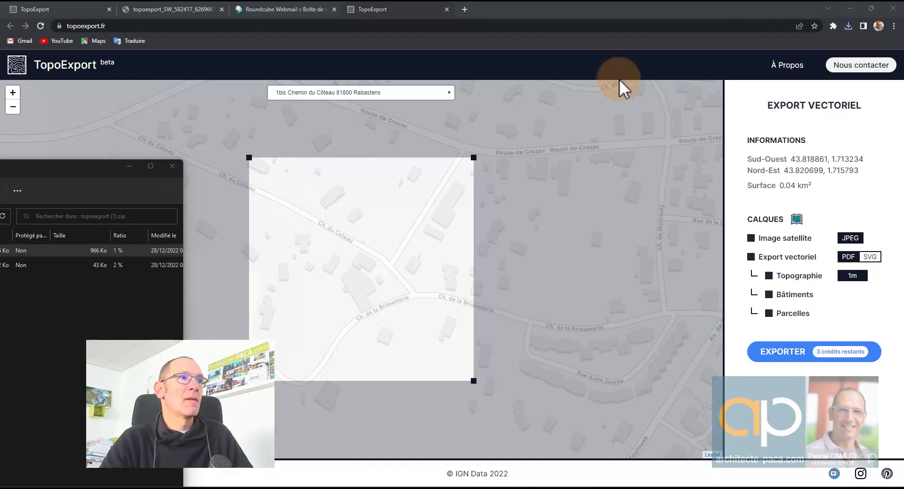
left_click_drag(104, 169, 0, 169)
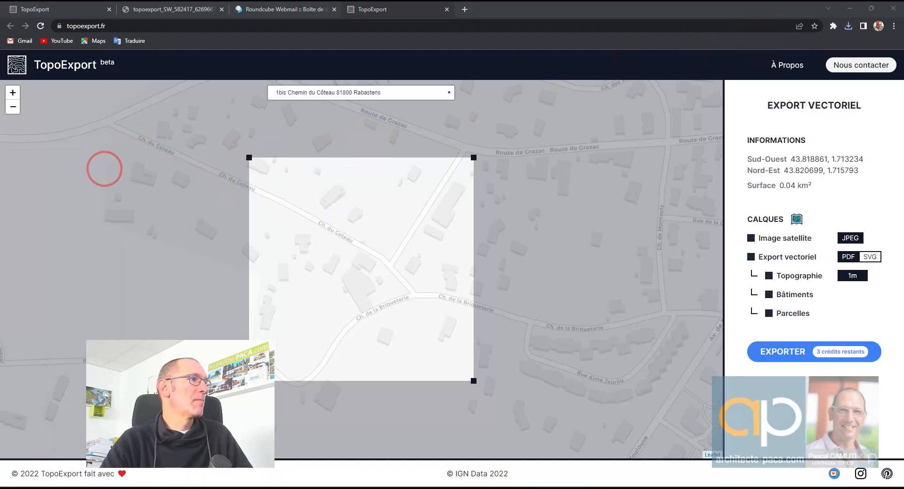
- Minimize the browser and bring up the Plan Masse site plan in Revit
left_click(849, 8)
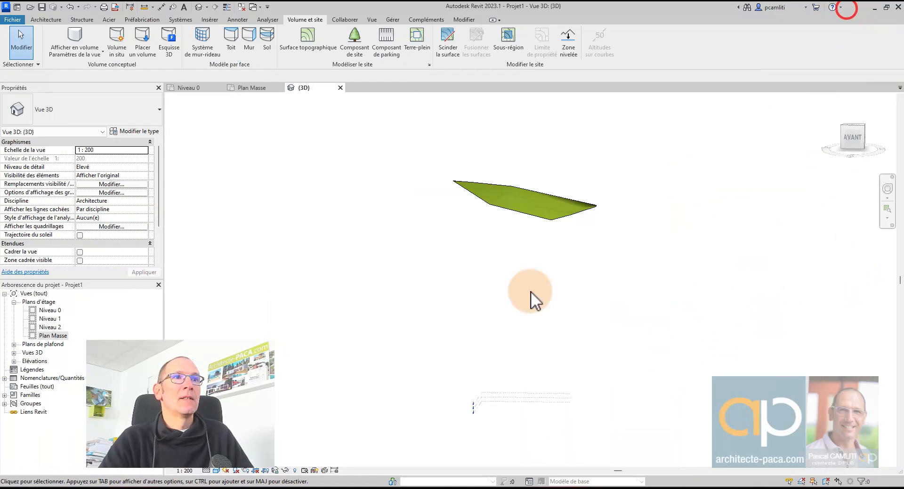
left_click(248, 88)
scroll(437, 226, "down", 2)
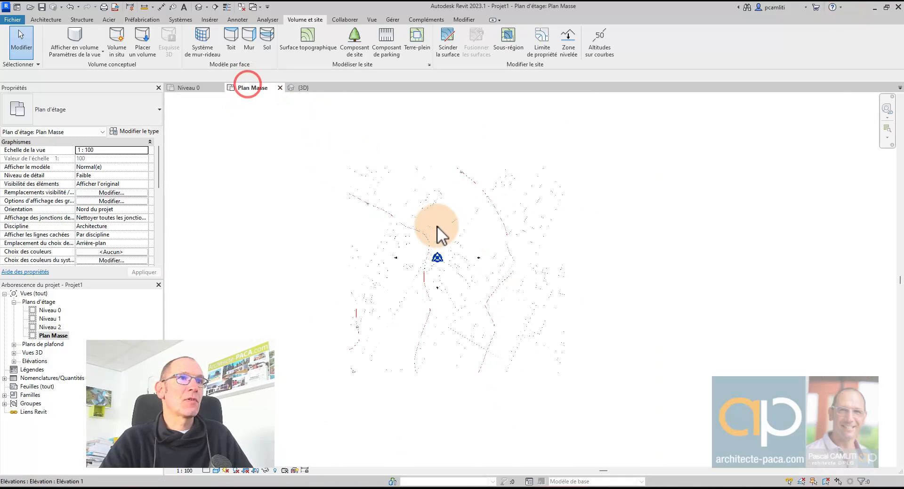
scroll(447, 264, "up", 5)
scroll(436, 285, "up", 2)
middle_click_drag(425, 299, 478, 234)
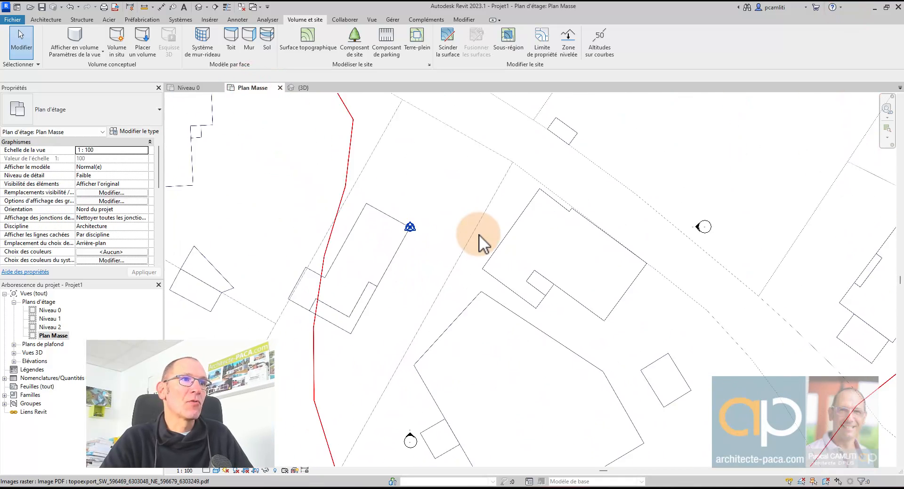
scroll(478, 235, "down", 6)
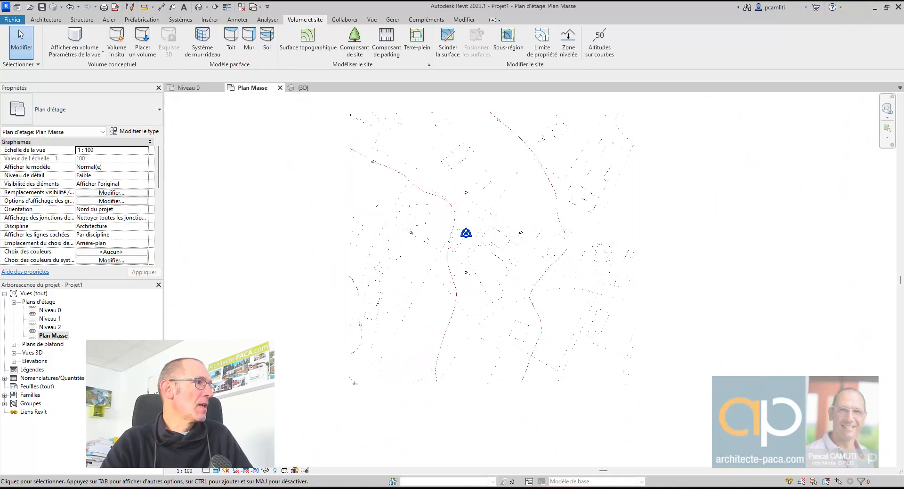
- Start Lier un PDF from Insérer and widen the Nom column to read file names
left_click(209, 19)
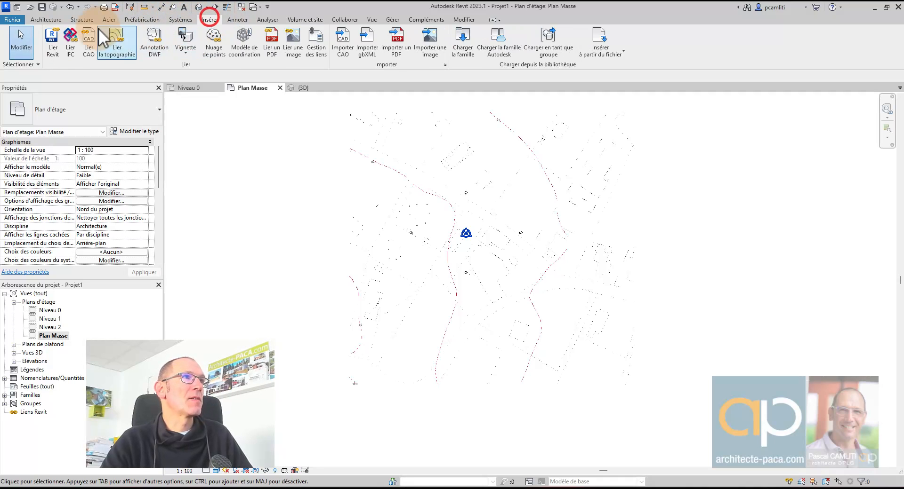
left_click(271, 43)
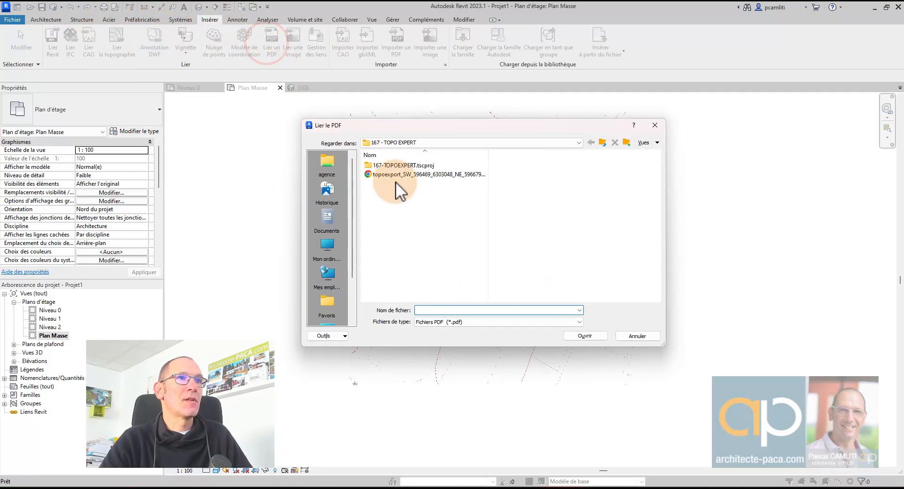
left_click_drag(488, 155, 529, 156)
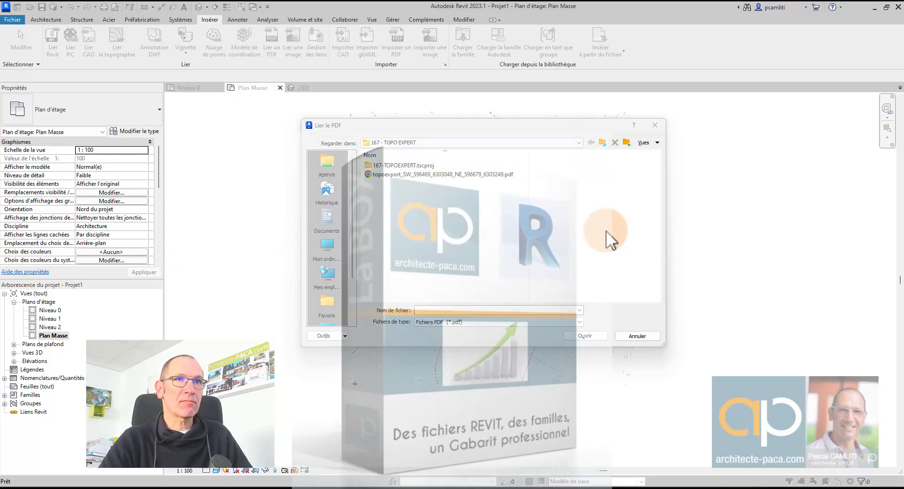
mouse_move(454, 487)
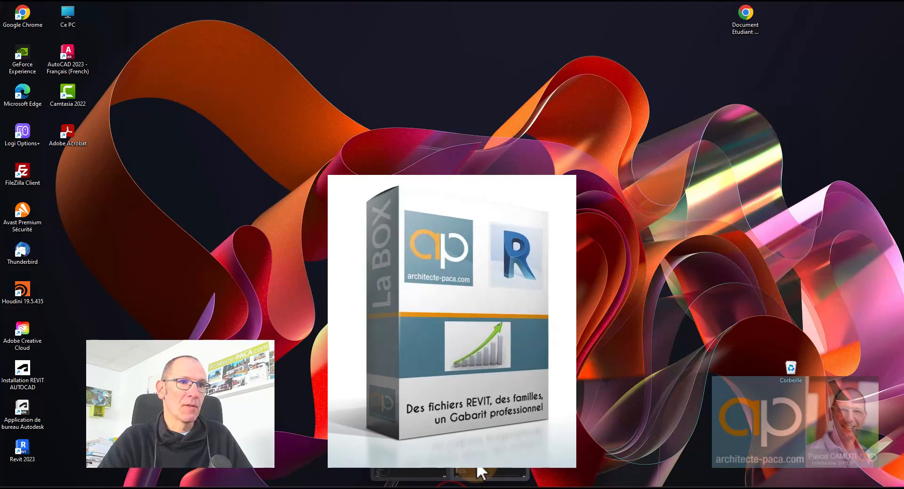
left_click(495, 470)
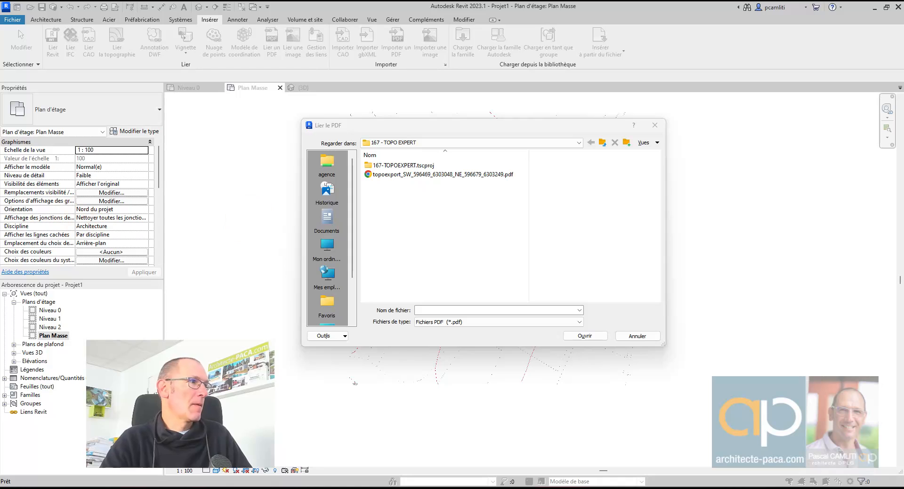
- Import topoexport_SW_596469_6303048_NE_596679_6303249.pdf at 300 DPI
left_click(491, 183)
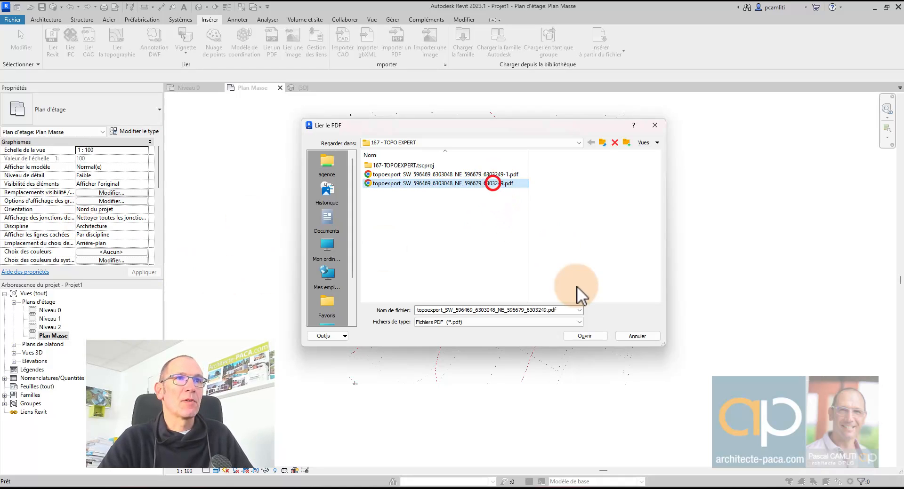
left_click(584, 335)
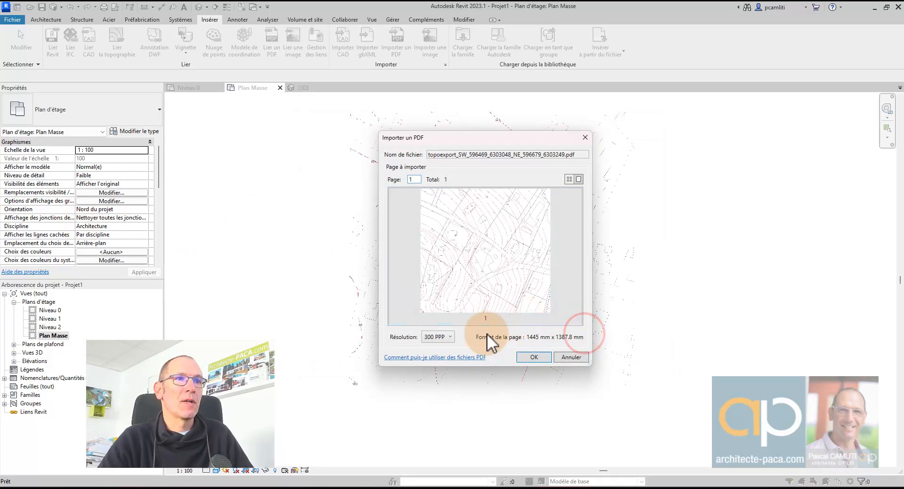
left_click(533, 358)
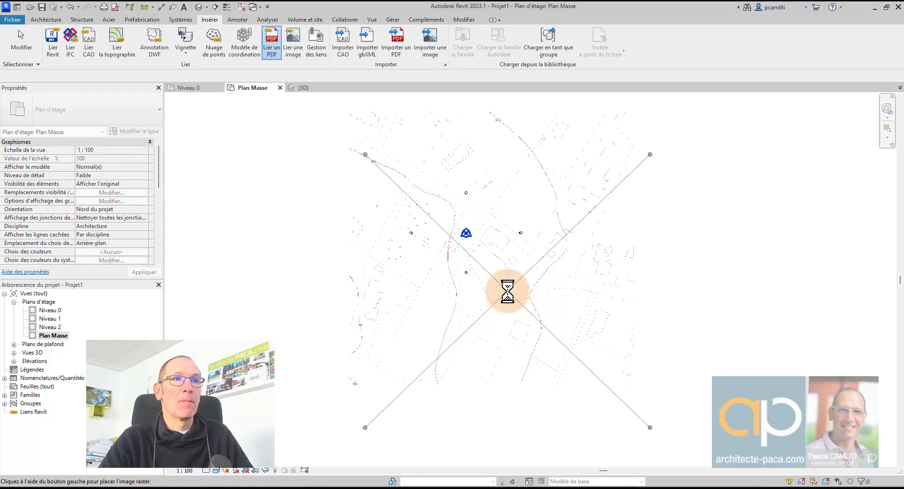
- Place the contour PDF in Plan Masse and select its raster image
left_click(494, 275)
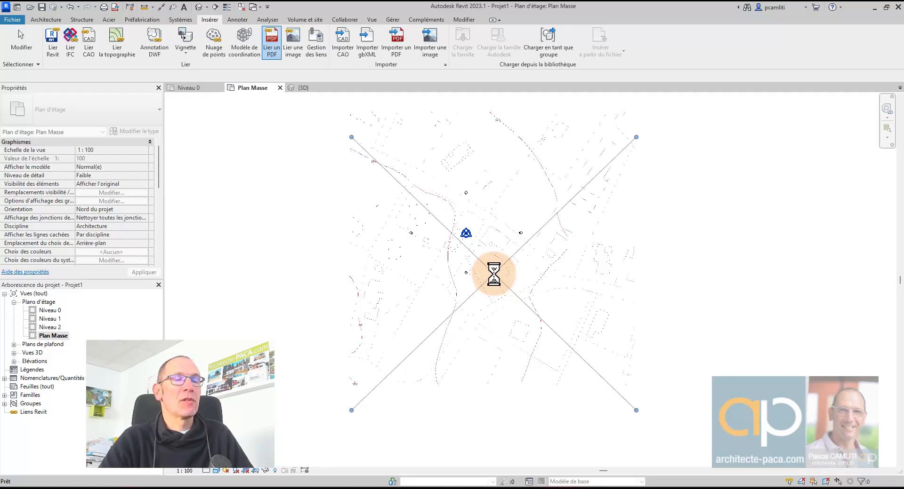
scroll(481, 225, "up", 5)
key("Escape")
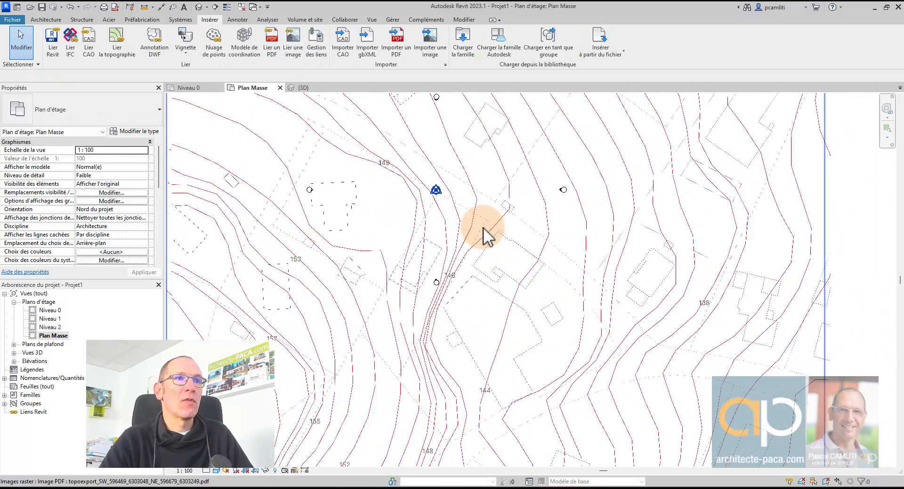
scroll(476, 277, "down", 5)
left_click(477, 265)
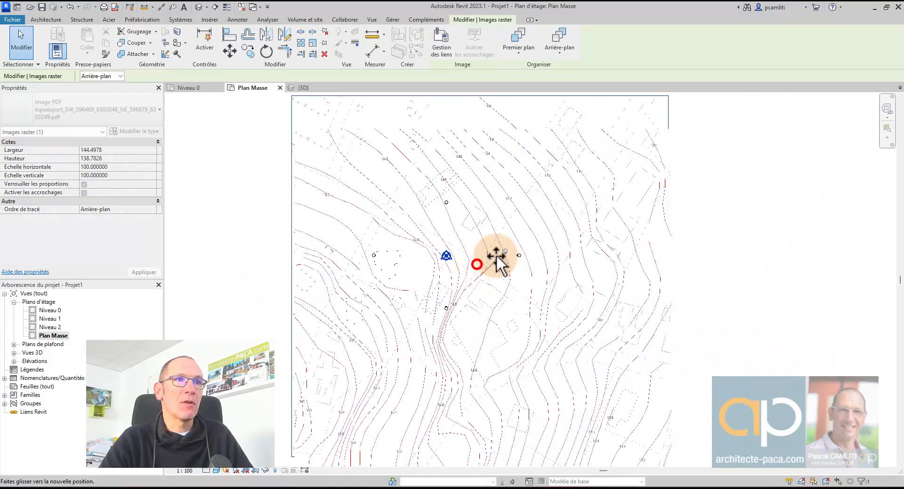
scroll(433, 363, "down", 5)
key("Escape")
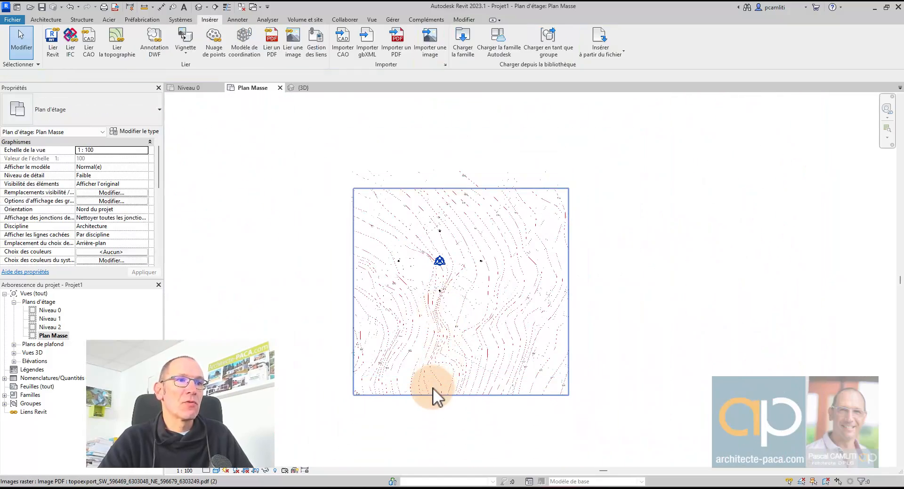
- Drag the PDF raster into alignment with the parcels, then deselect it
left_click(432, 389)
scroll(428, 379, "up", 4)
left_click_drag(453, 350, 608, 340)
scroll(613, 331, "down", 1)
middle_click_drag(614, 331, 472, 351)
scroll(472, 349, "down", 2)
left_click_drag(476, 340, 573, 331)
scroll(515, 306, "up", 4)
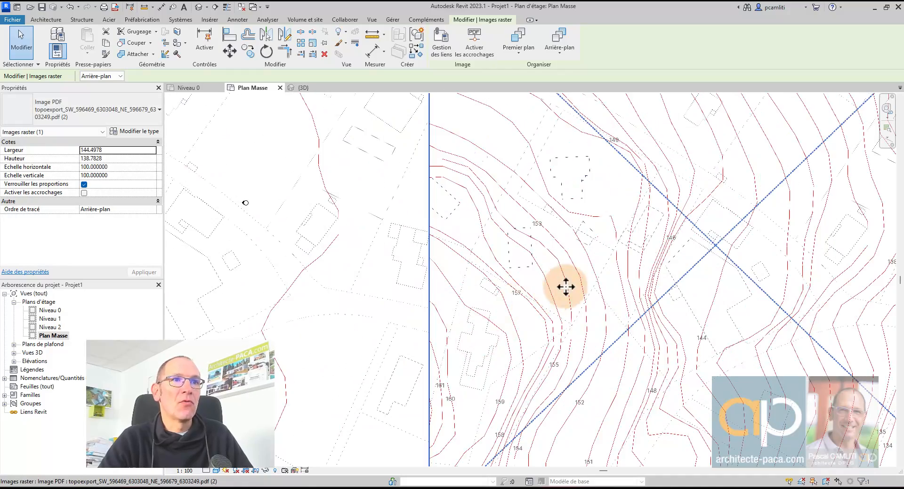
middle_click_drag(565, 287, 405, 325)
scroll(492, 254, "up", 1)
key("Escape")
- Nudge the contour PDF slightly right to line up with the buildings
scroll(512, 289, "up", 2)
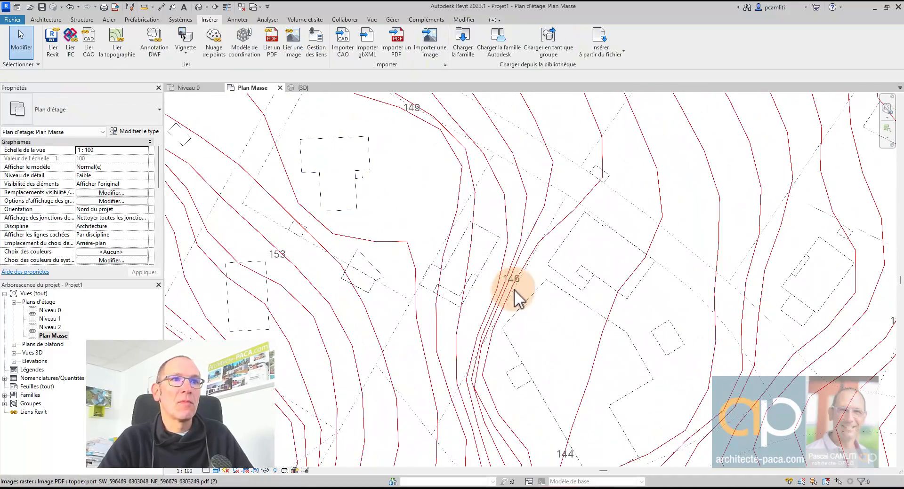
scroll(538, 225, "down", 2)
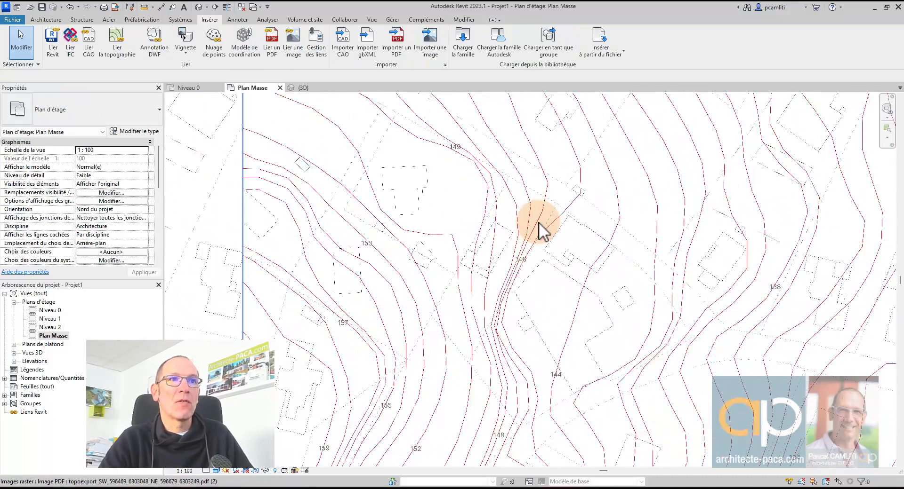
scroll(520, 282, "down", 2)
left_click(514, 275)
left_click_drag(513, 276, 558, 278)
scroll(558, 276, "down", 1)
key("Escape")
scroll(536, 279, "up", 6)
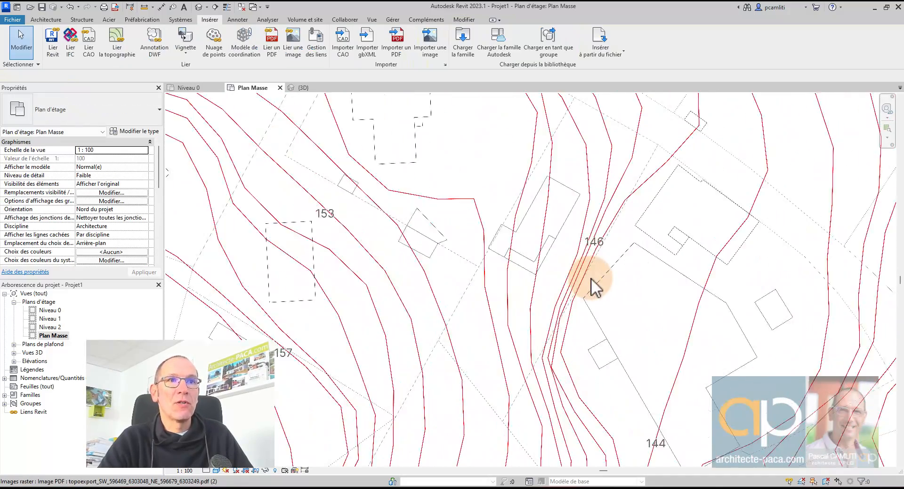
- Pan and zoom around the plan to check the overlay, then go to TopoExport in the browser
middle_click_drag(591, 274, 507, 277)
scroll(506, 278, "up", 1)
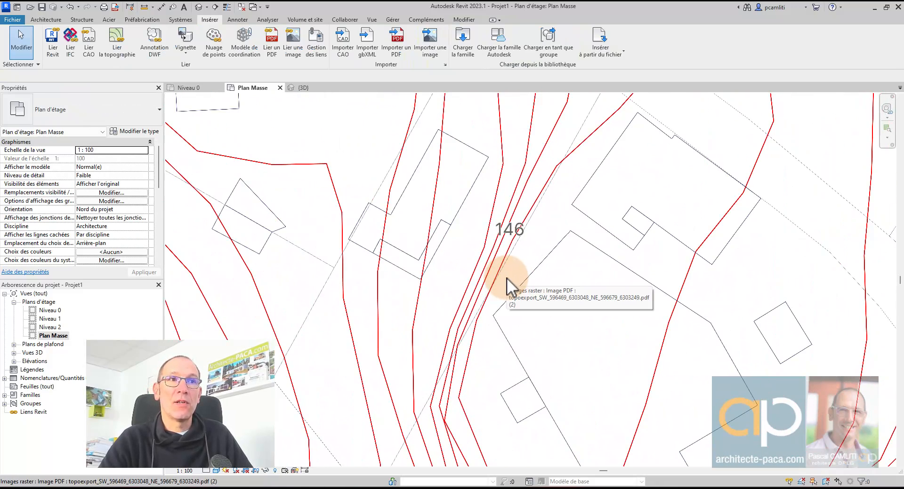
scroll(507, 277, "down", 1)
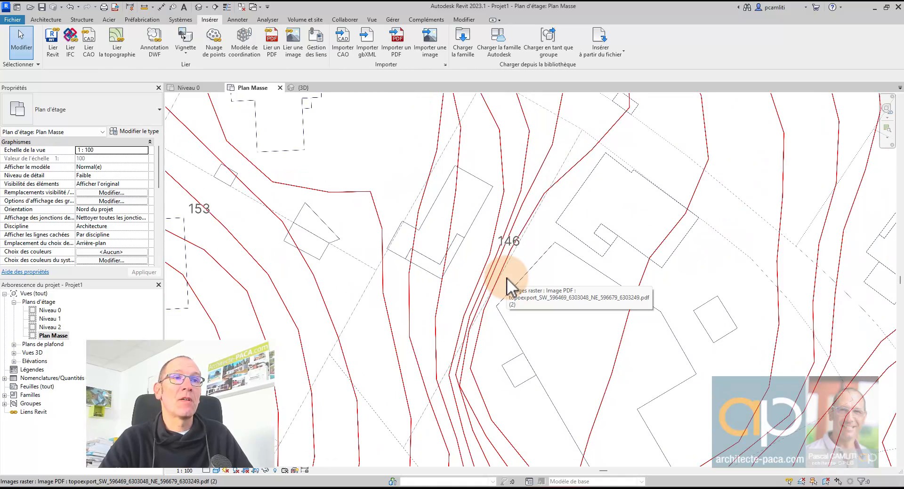
scroll(506, 277, "down", 1)
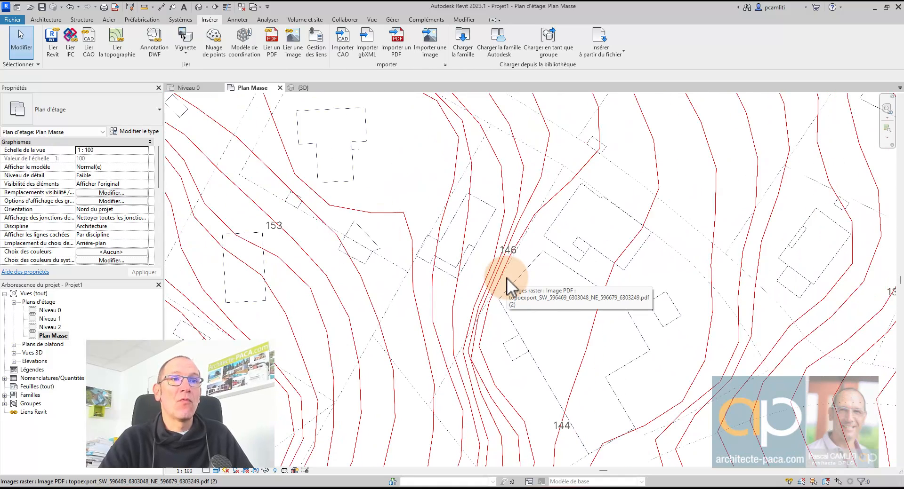
scroll(507, 278, "down", 1)
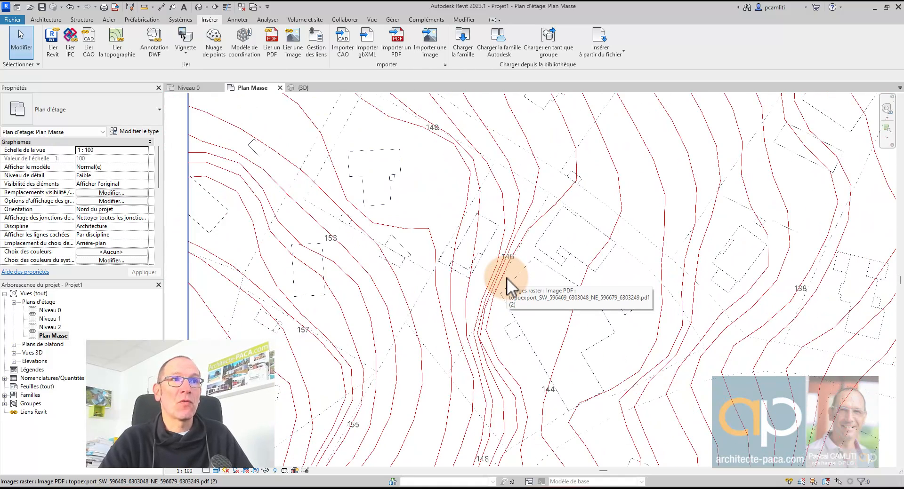
scroll(507, 277, "down", 1)
scroll(506, 278, "down", 1)
scroll(506, 278, "down", 1)
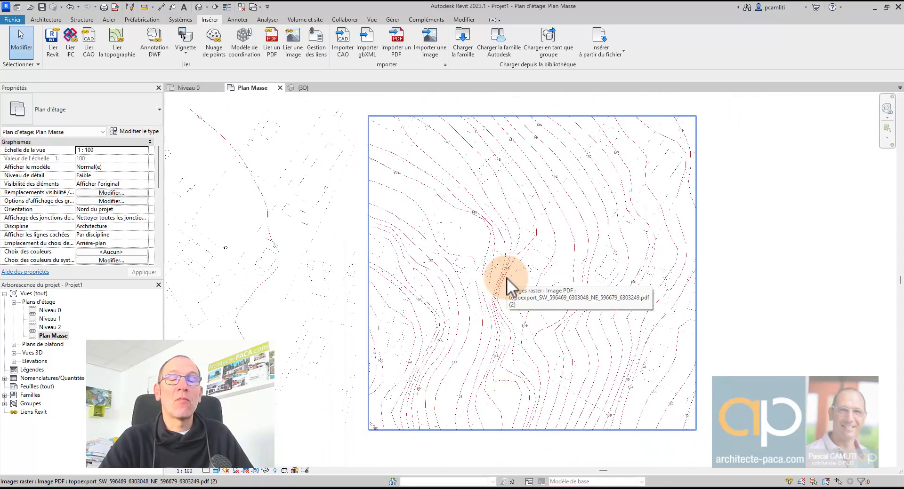
scroll(507, 278, "up", 3)
scroll(506, 278, "up", 1)
middle_click_drag(506, 278, 495, 318)
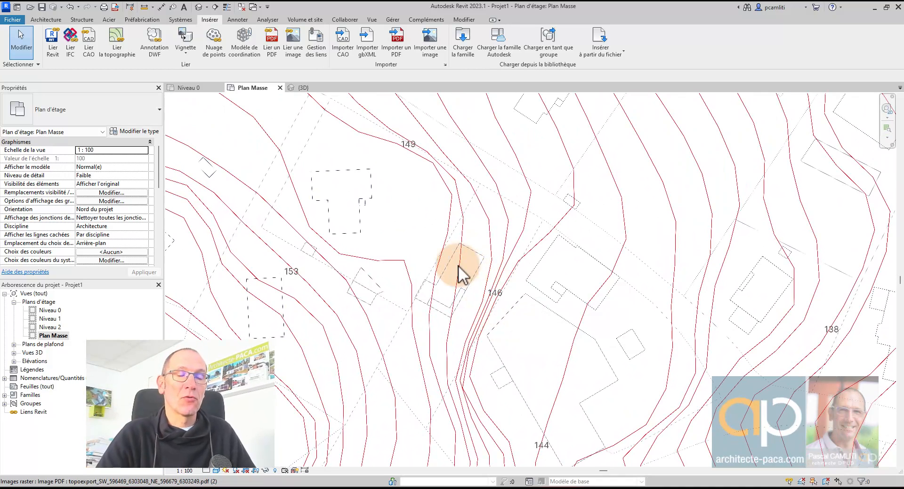
left_click(511, 488)
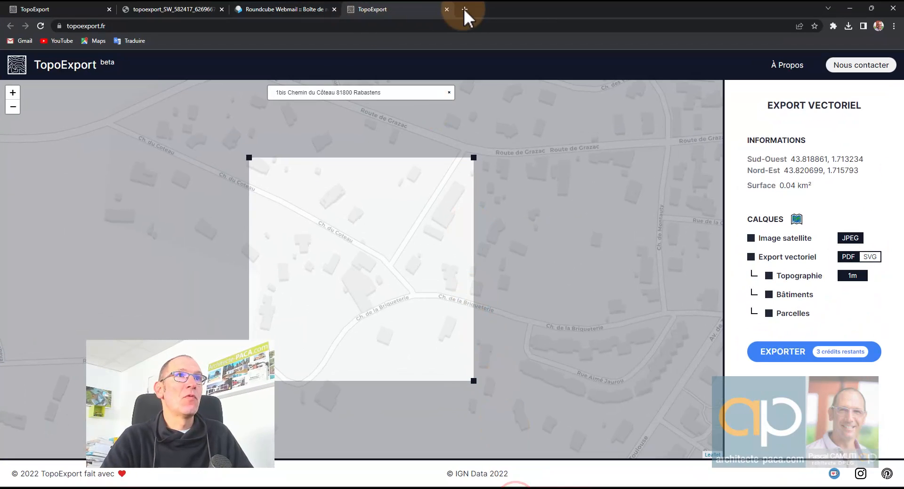
- Search Google for geoportail in a new tab and open the Géoportail site
left_click(463, 8)
type("geop")
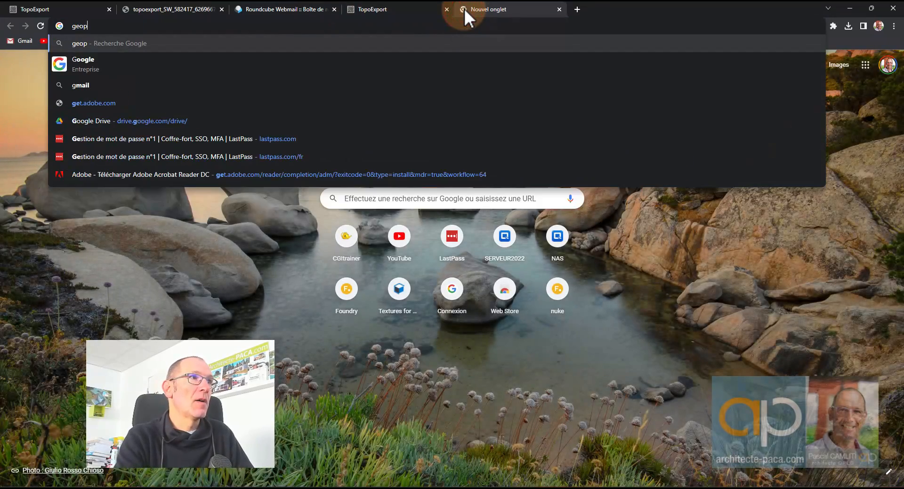
type("orrt")
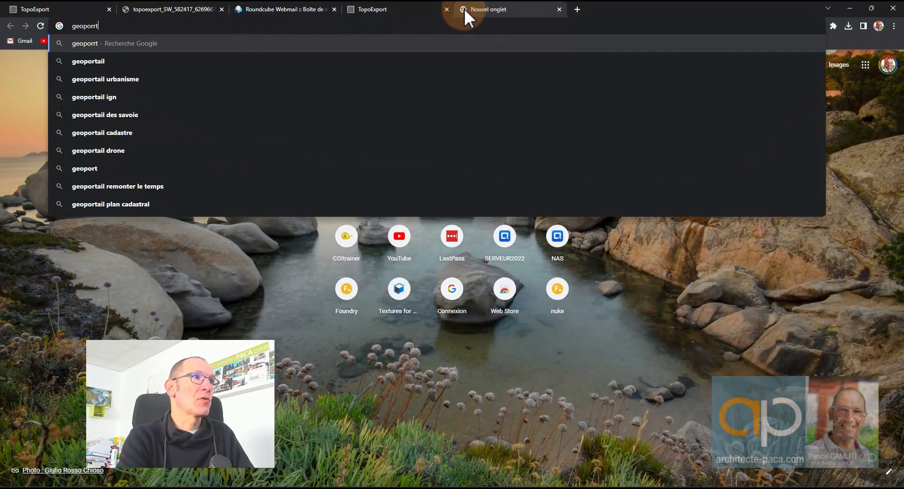
key("BackSpace")
key("BackSpace")
key("Down")
key("Return")
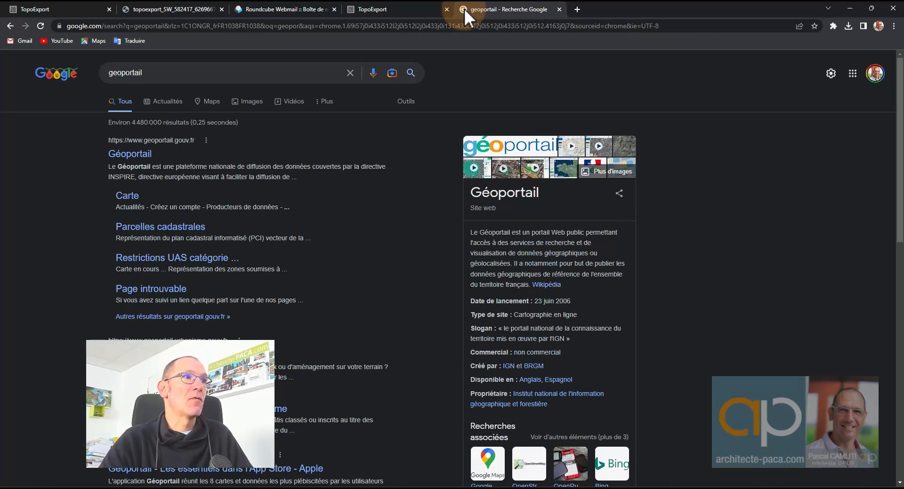
left_click(149, 154)
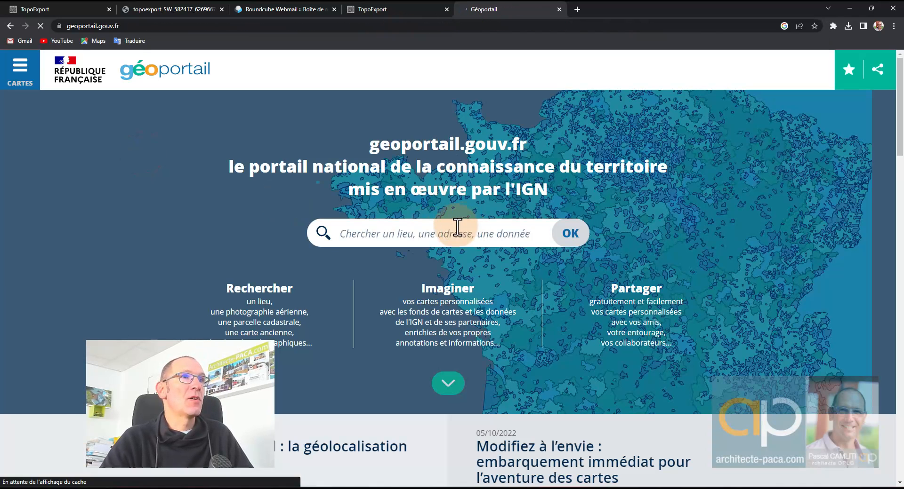
- Search Géoportail for the site address and open the 81800 Rabastens suggestion
left_click(393, 233)
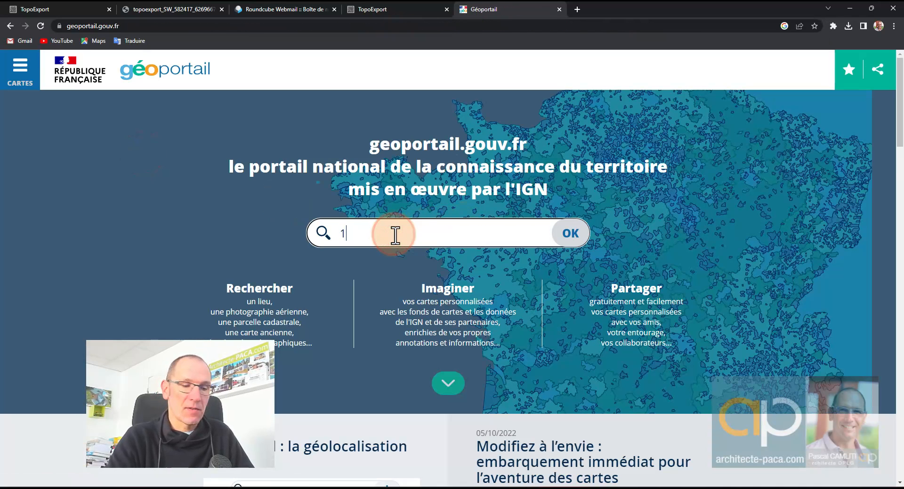
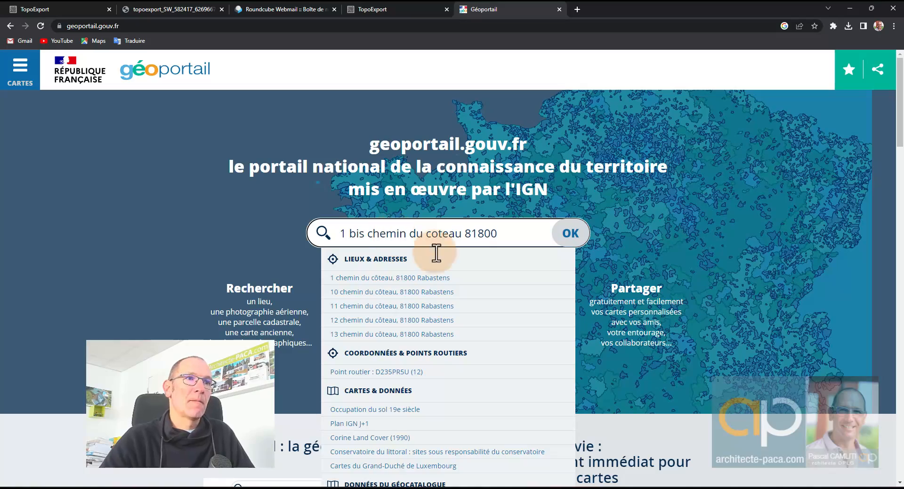
left_click(423, 277)
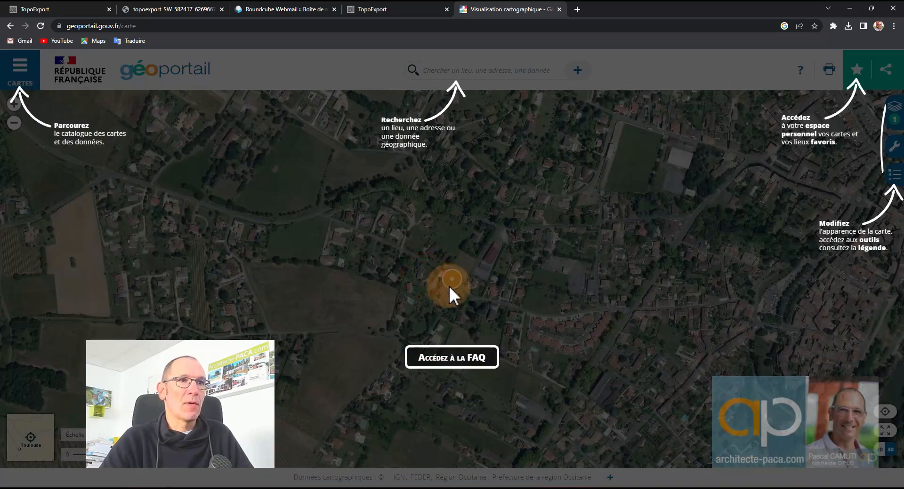
- Dismiss the help overlay and zoom in on the address plot
left_click(456, 295)
scroll(453, 293, "up", 3)
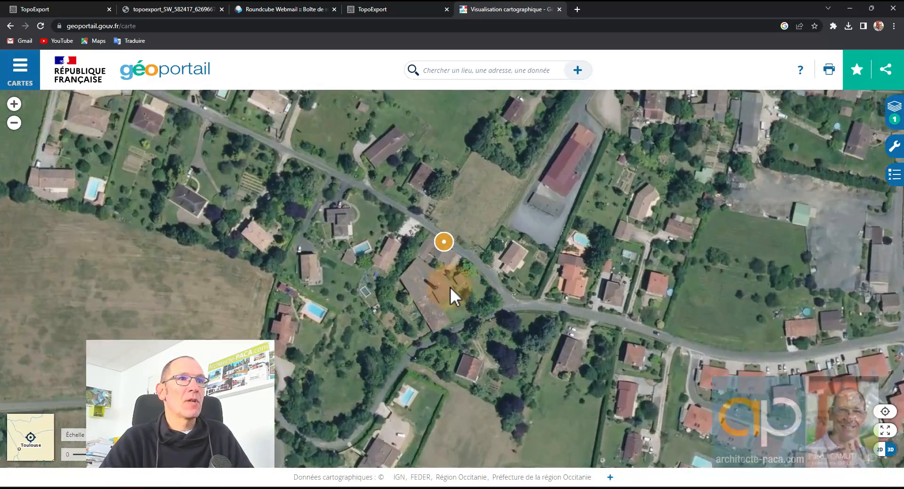
scroll(410, 259, "up", 2)
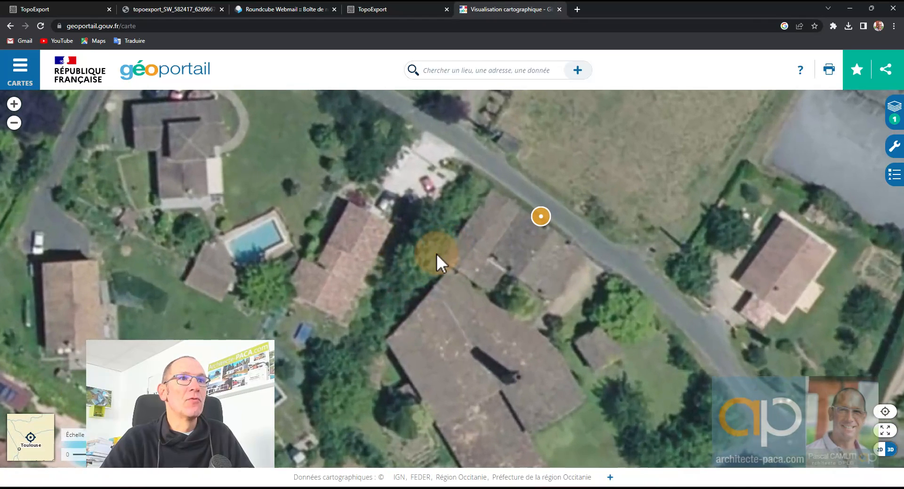
left_click_drag(436, 254, 473, 234)
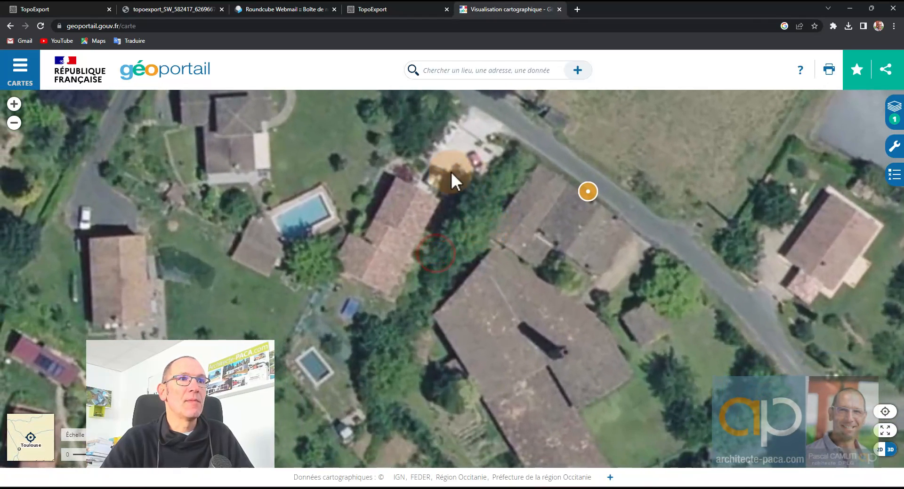
- Add the Parcelles cadastrales layer from all base maps and centre parcels 0013 and 0015
left_click(894, 111)
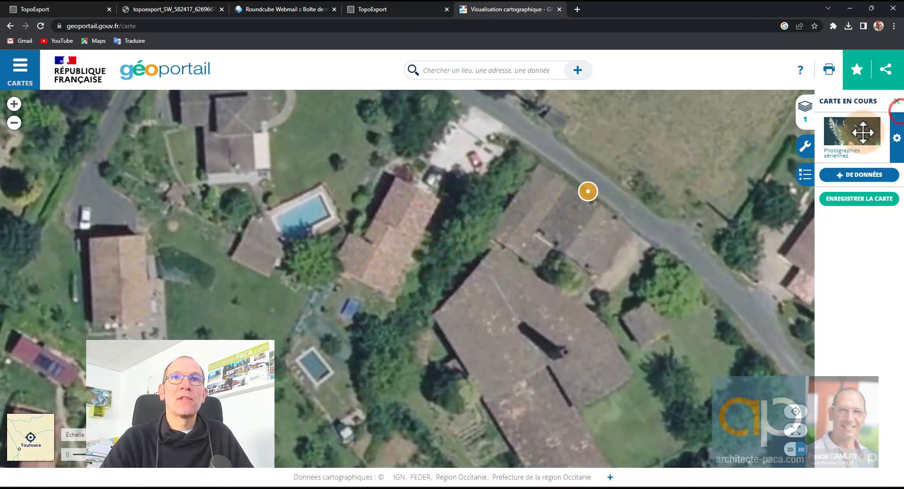
left_click(885, 175)
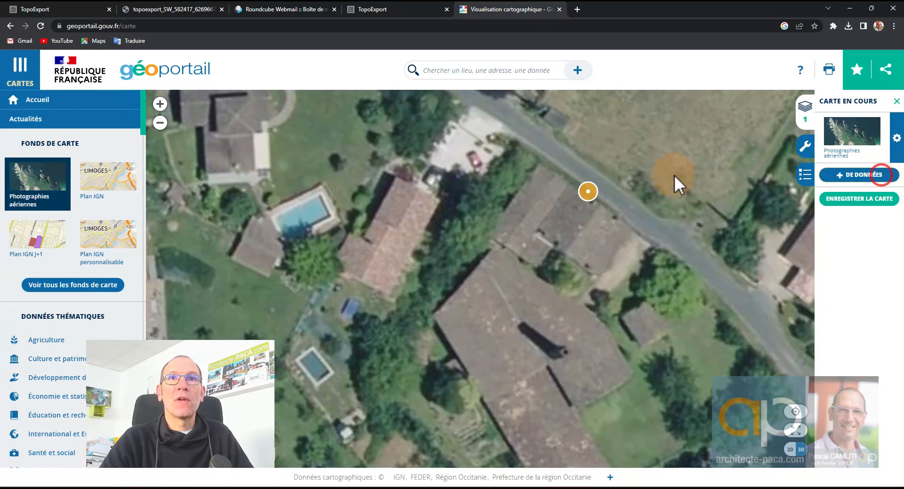
left_click(80, 284)
left_click(42, 265)
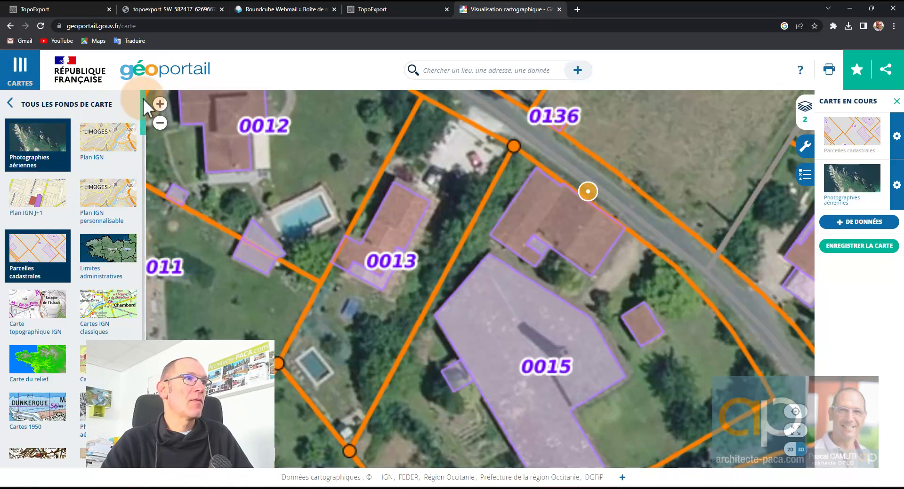
left_click(10, 103)
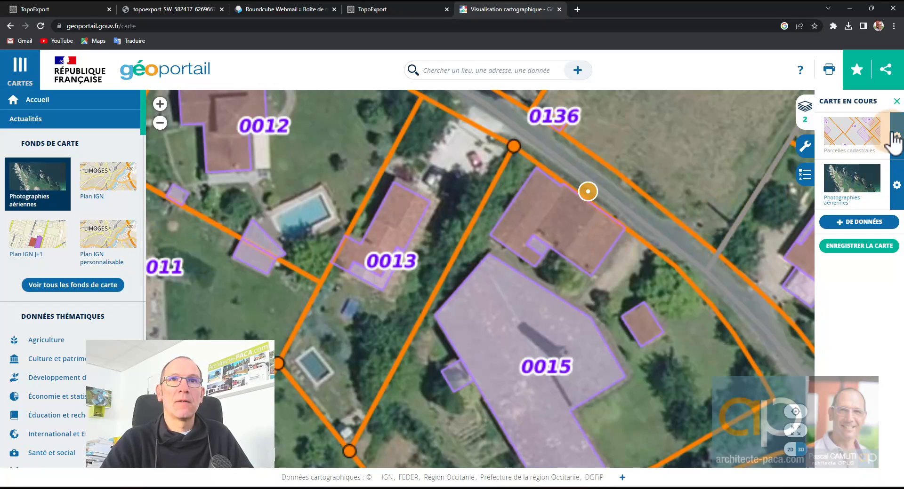
scroll(512, 287, "down", 2)
left_click_drag(484, 287, 504, 278)
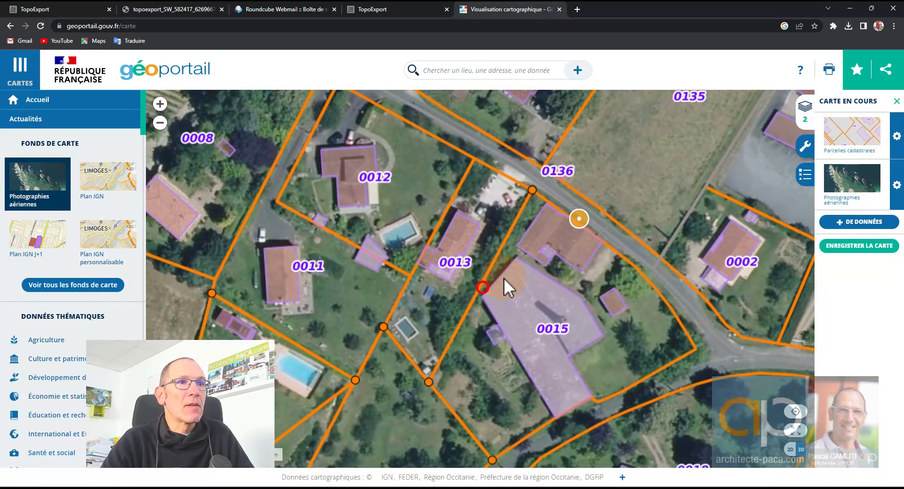
scroll(452, 290, "up", 1)
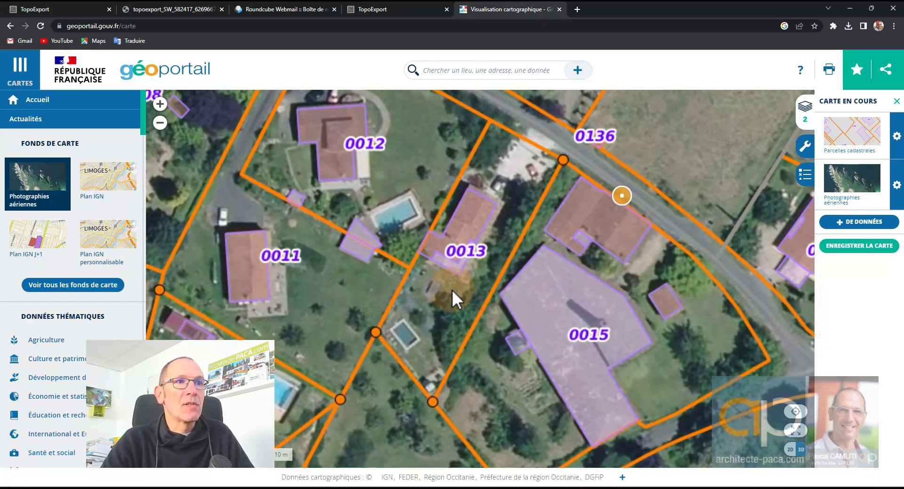
- Trace a 56 m elevation profile south from the road beside parcel 0015, showing 14.98 m ascent
left_click(803, 153)
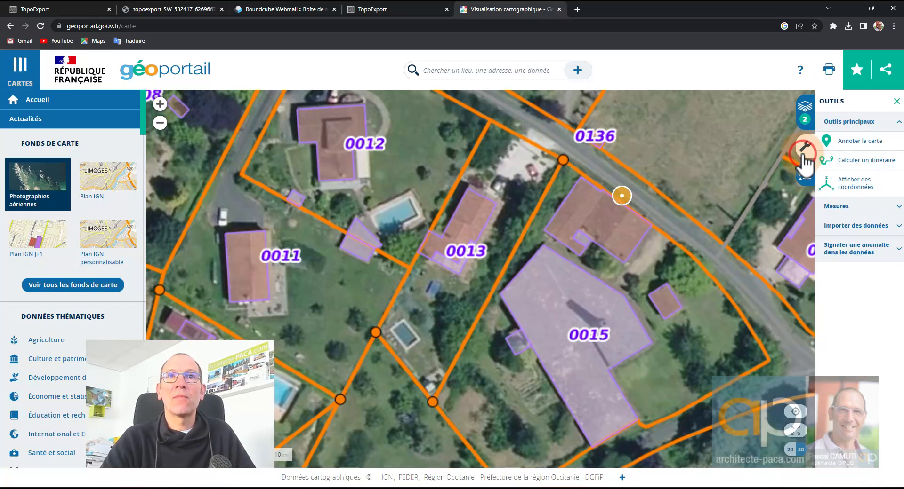
left_click(876, 208)
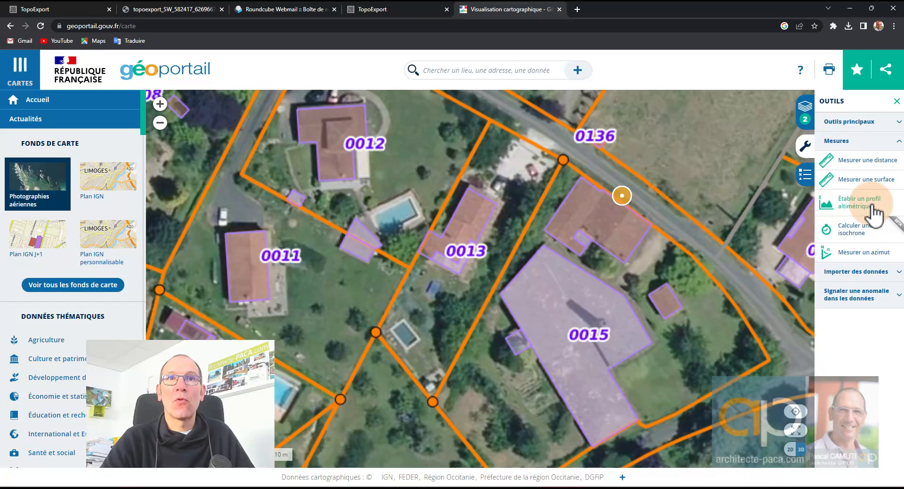
left_click(874, 212)
left_click(545, 157)
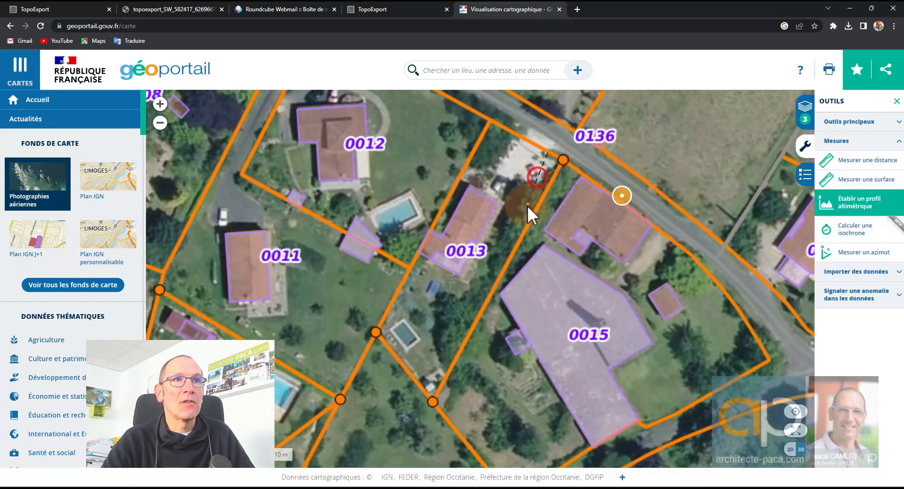
left_click(516, 219)
left_click(492, 272)
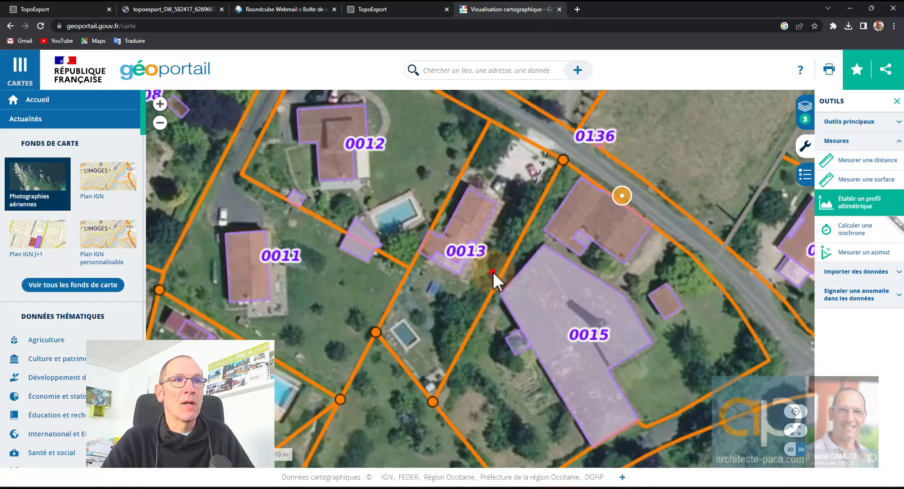
left_click(471, 307)
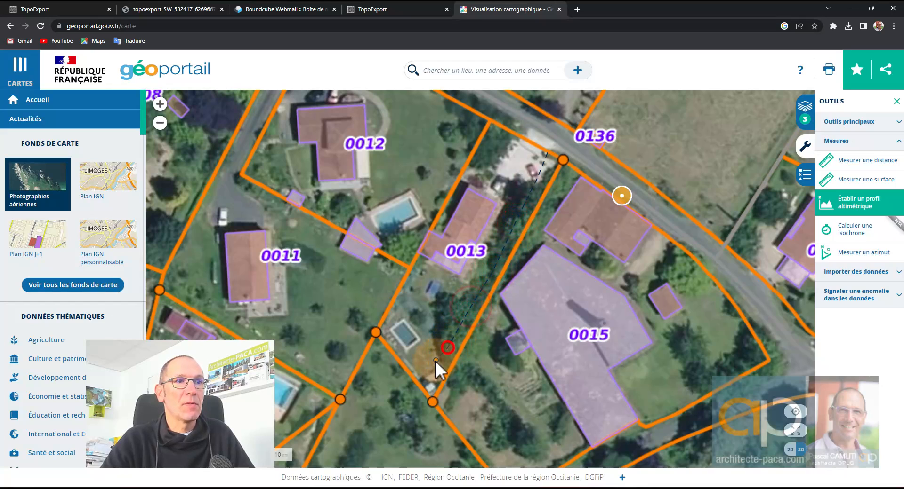
left_click(431, 363)
left_click(423, 383)
double_click(422, 389)
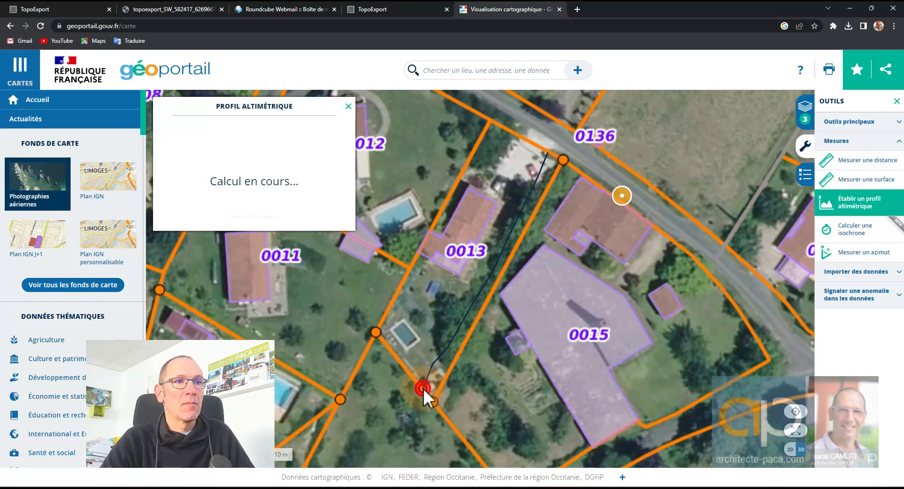
mouse_move(194, 176)
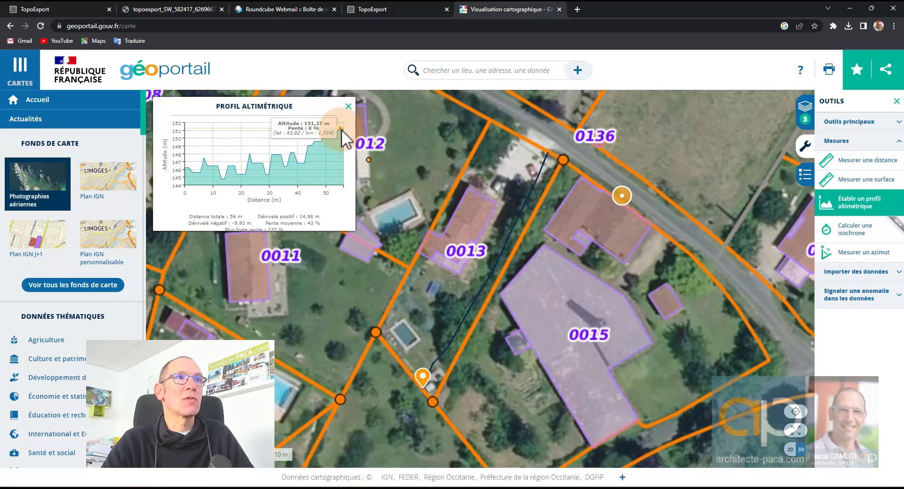
- In Revit's Plan Masse view, nudge the contour PDF slightly up-left and zoom to check its fit
left_click(384, 7)
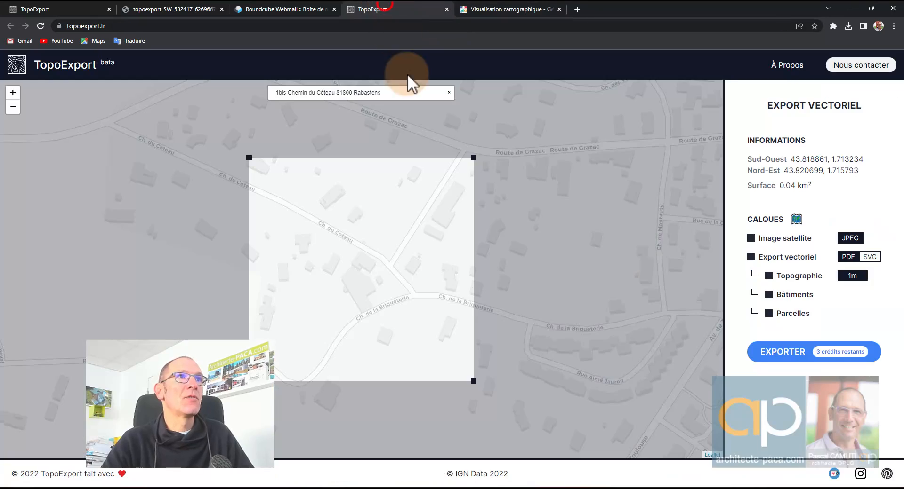
left_click(551, 488)
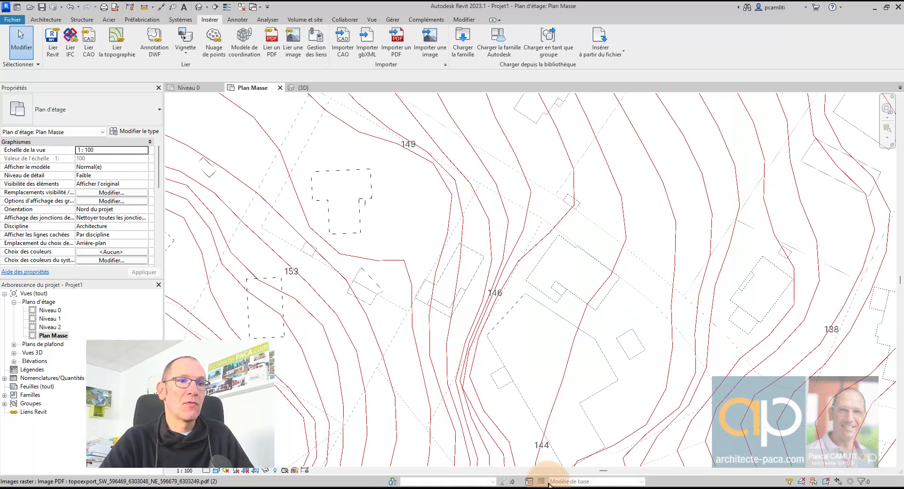
left_click_drag(435, 363, 430, 338)
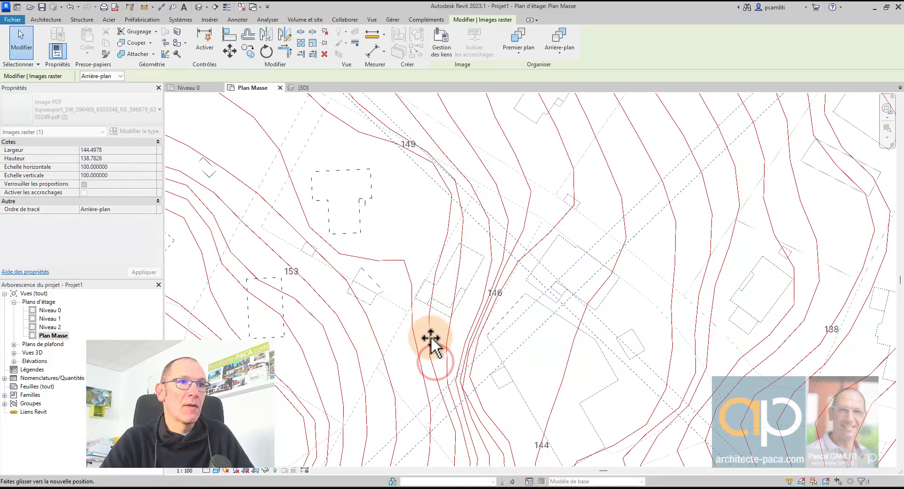
scroll(452, 360, "down", 3)
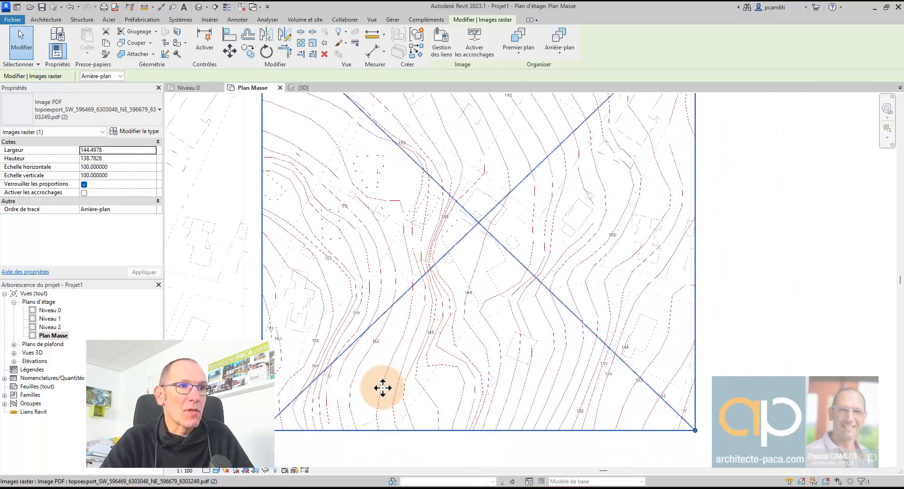
scroll(412, 257, "up", 3)
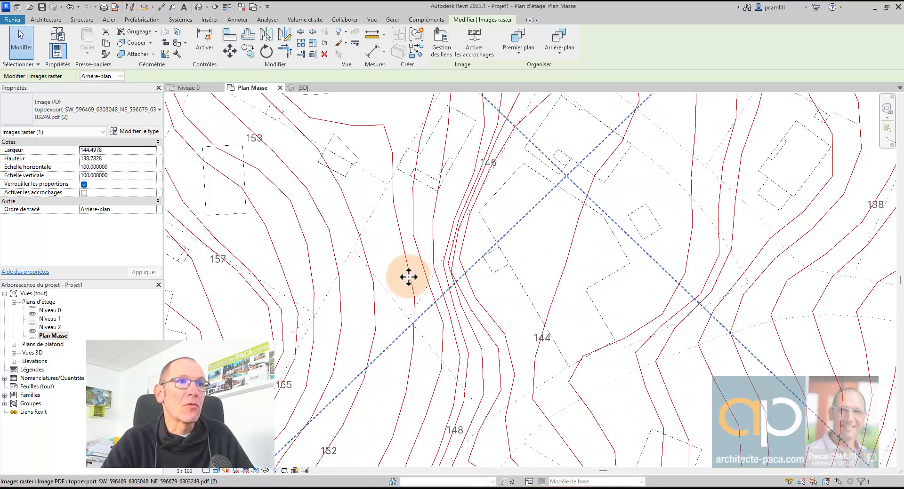
scroll(407, 275, "down", 2)
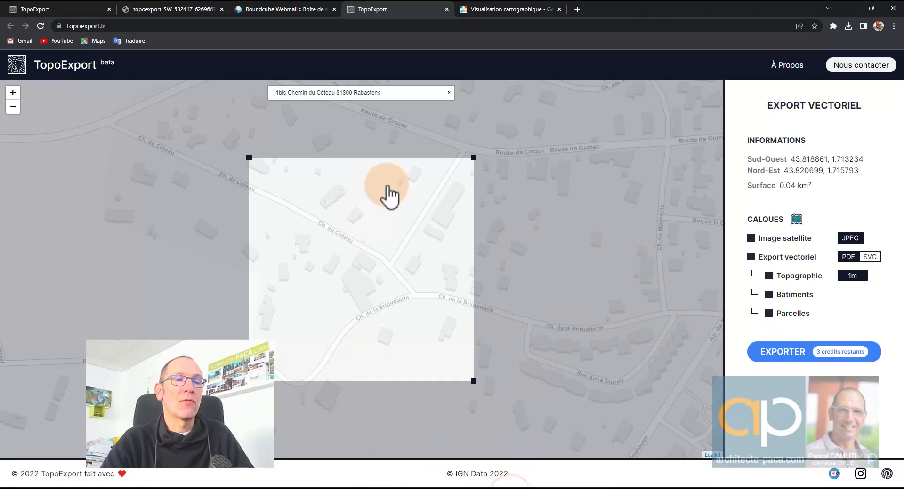
- Clear the old profile and trace a new 17 m elevation profile across parcel 0013
left_click(509, 16)
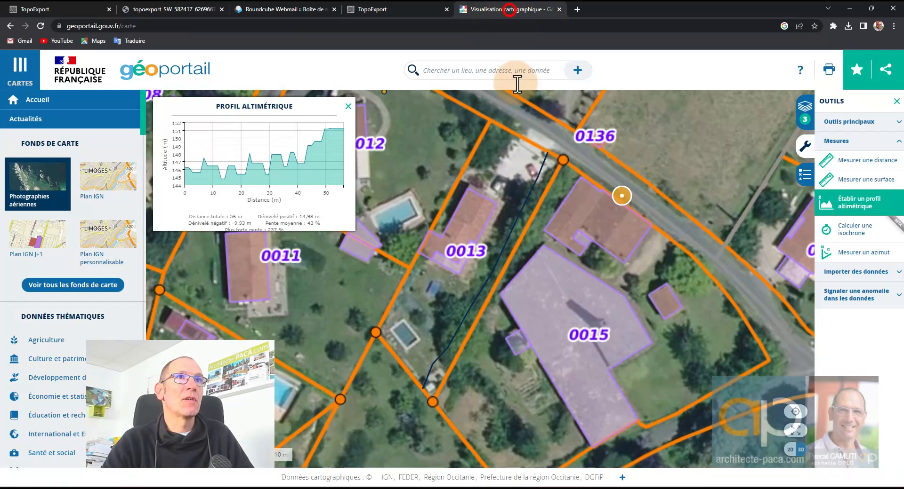
left_click(850, 203)
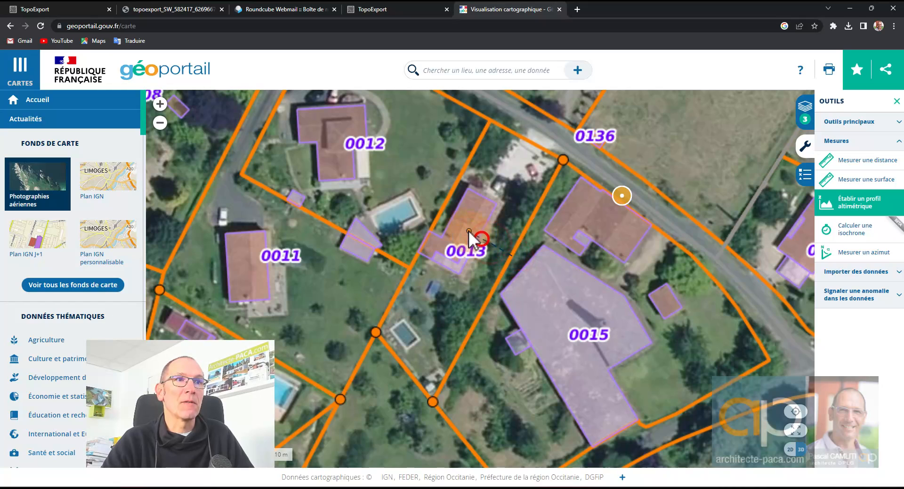
double_click(440, 217)
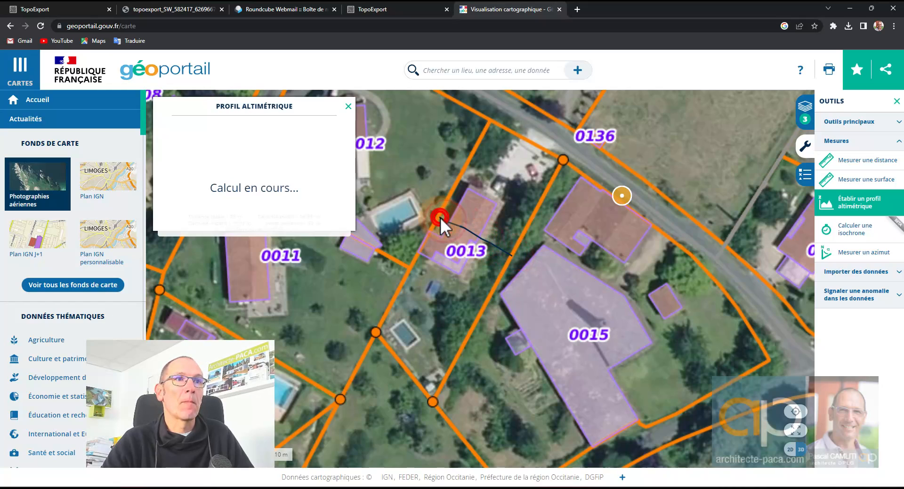